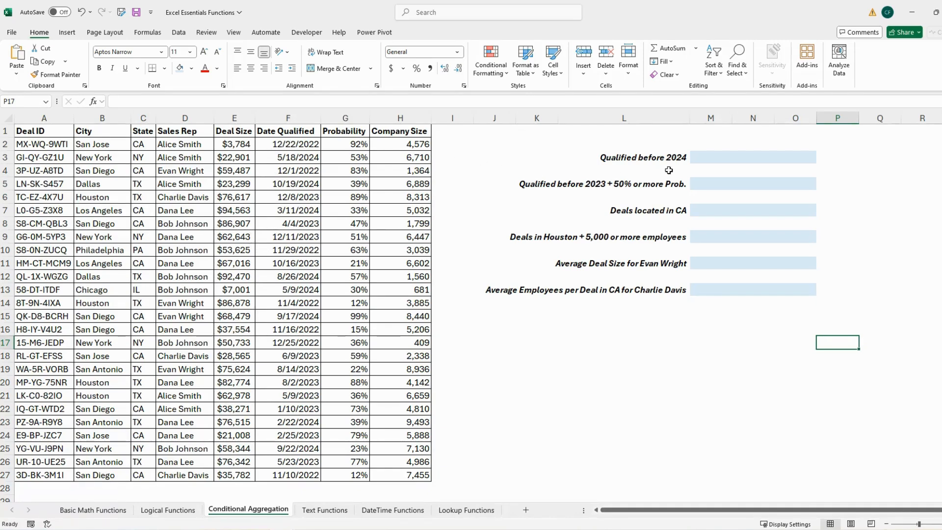
# - In M3, sum the deal sizes in E2:E27 with SUMIF where the qualified dates in F2:F27 are "<1/1/2024"
pyautogui.click(708, 159)
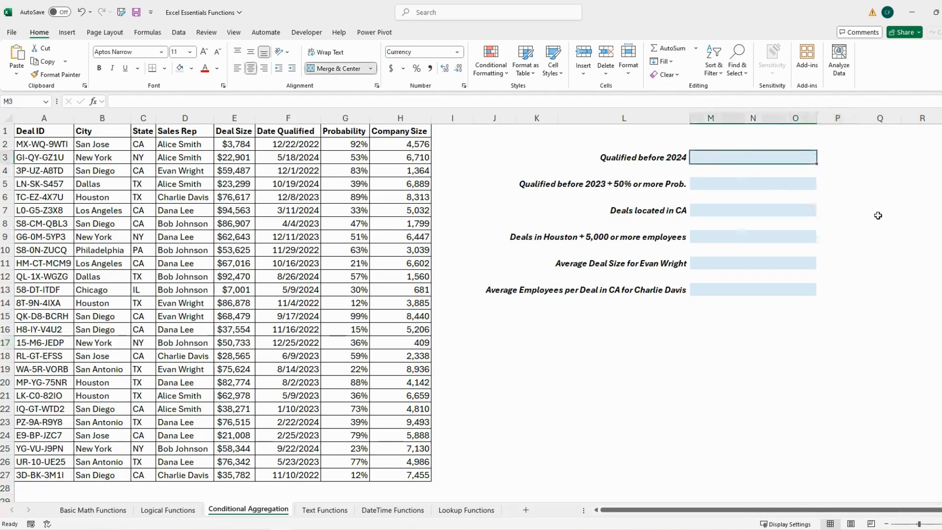
pyautogui.write('=SUMIF')
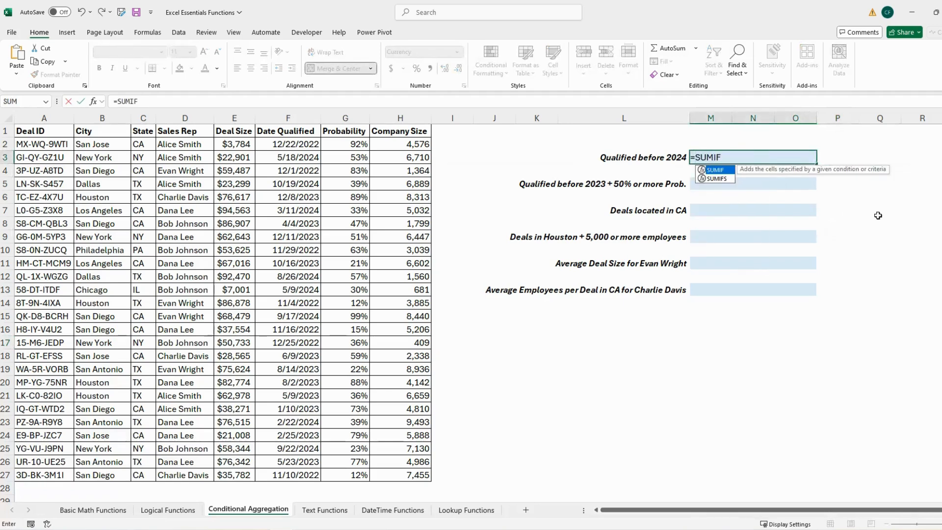
pyautogui.write('(')
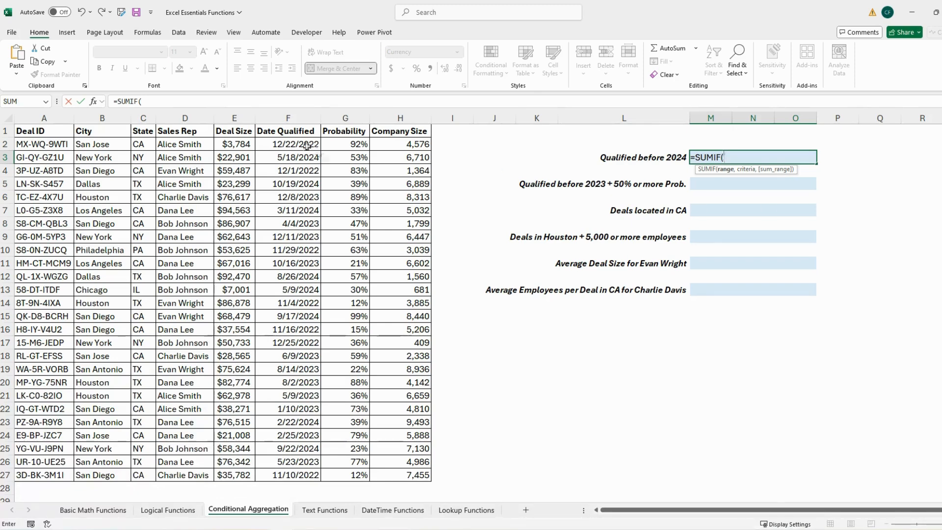
pyautogui.moveTo(307, 144); pyautogui.dragTo(303, 476)
pyautogui.write(',')
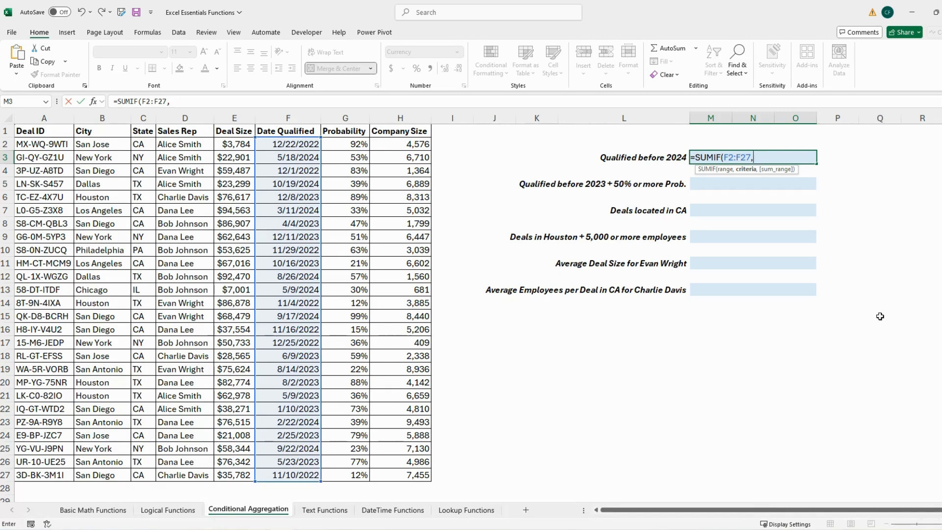
pyautogui.write('"<1/1/2024')
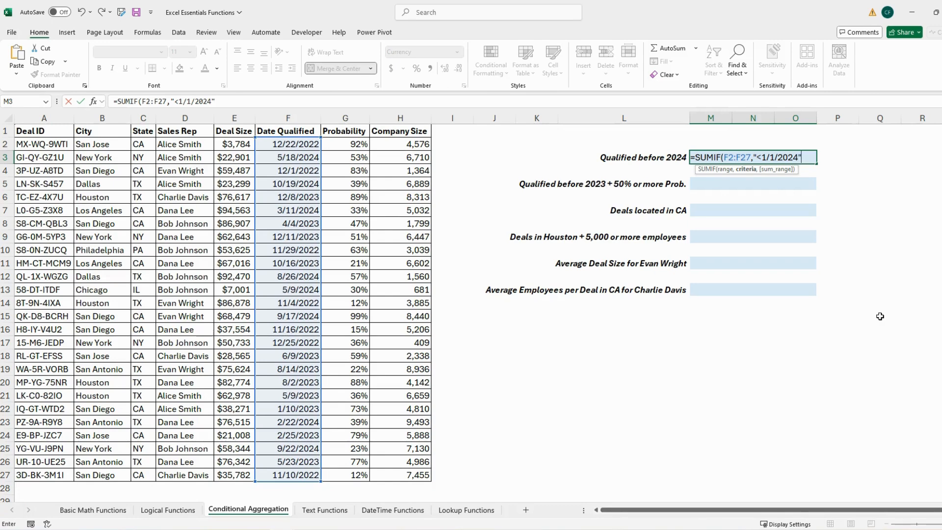
pyautogui.write('",')
pyautogui.moveTo(239, 144); pyautogui.dragTo(244, 473)
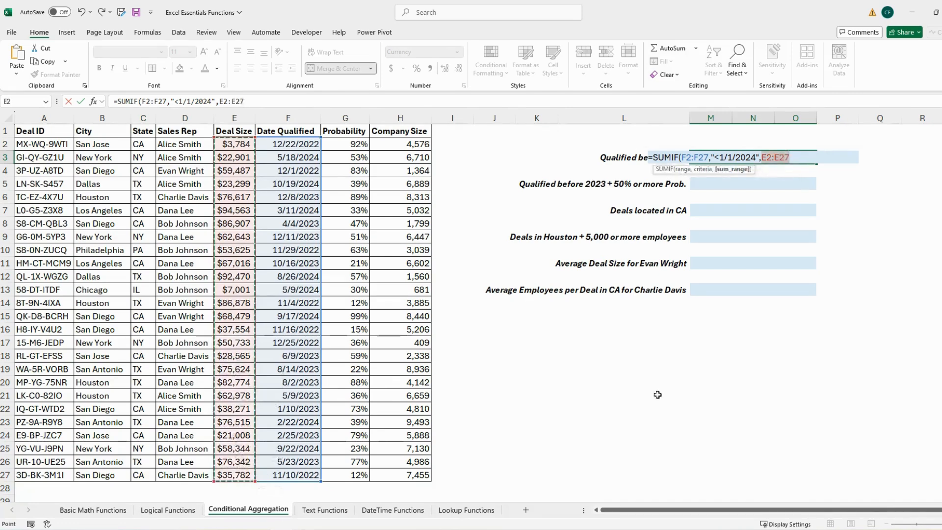
pyautogui.write(')')
pyautogui.press('Return')
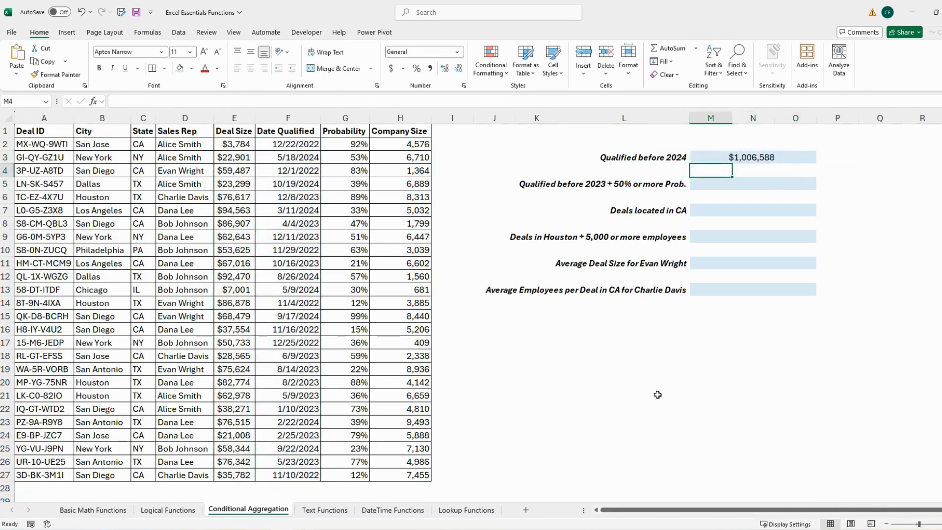
pyautogui.click(880, 167)
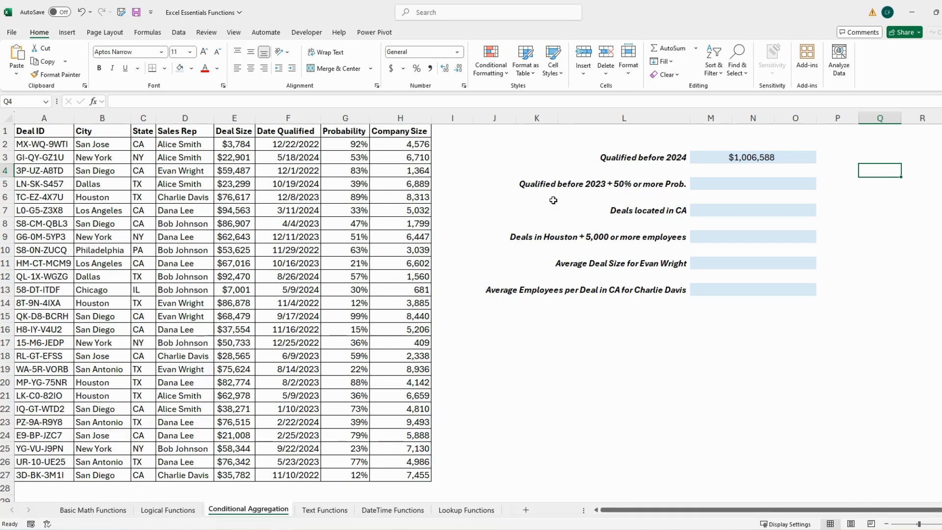
# - Begin a SUMIFS formula in M5 that sums E2:E27, with F2:F27 as the first criteria range and "<1/1/2023" as its criterion
pyautogui.click(708, 183)
pyautogui.write('=')
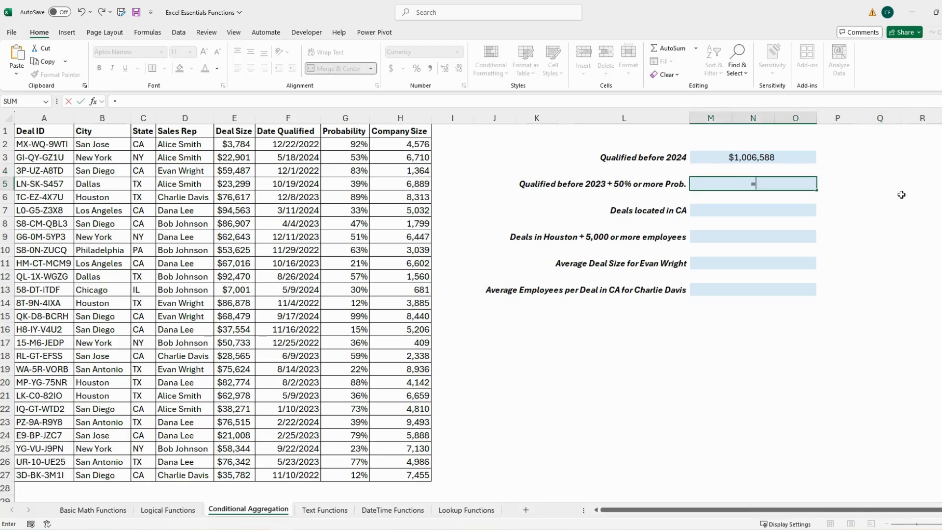
pyautogui.write('SUMIFS(')
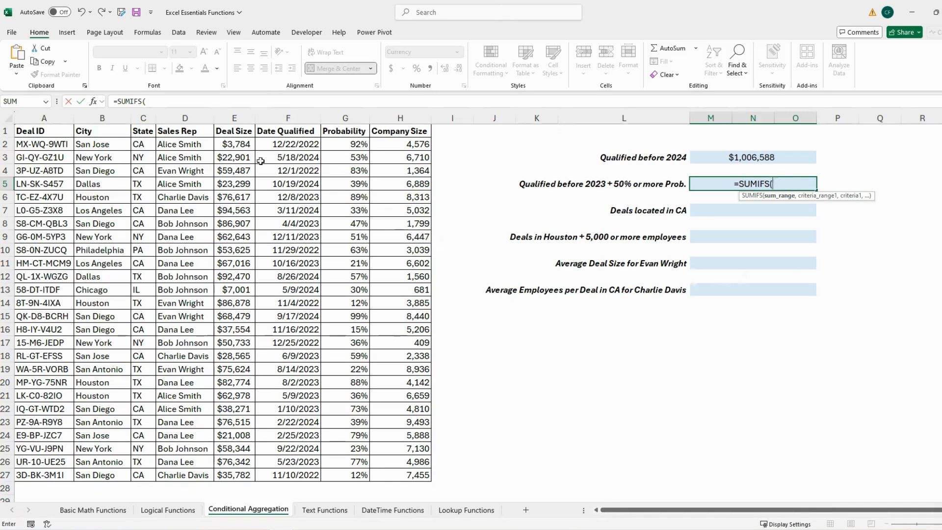
pyautogui.moveTo(235, 143); pyautogui.dragTo(234, 475)
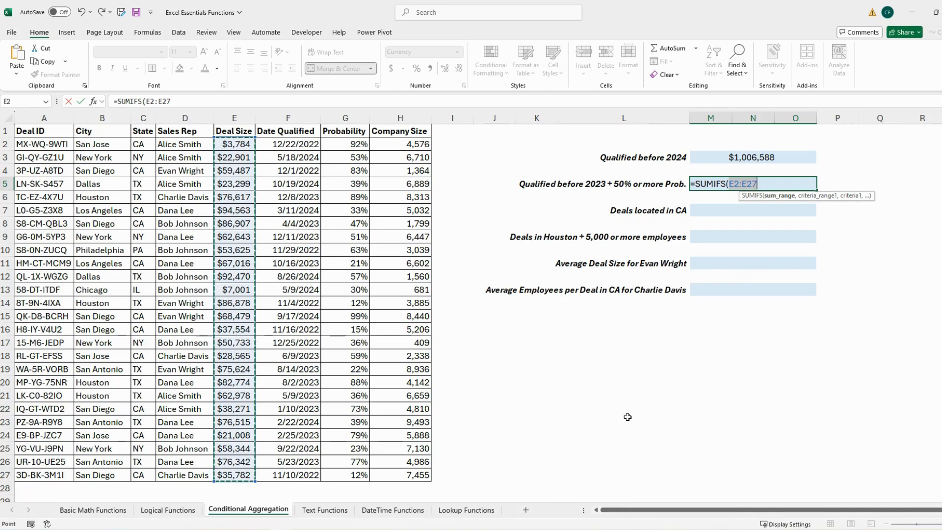
pyautogui.write(',')
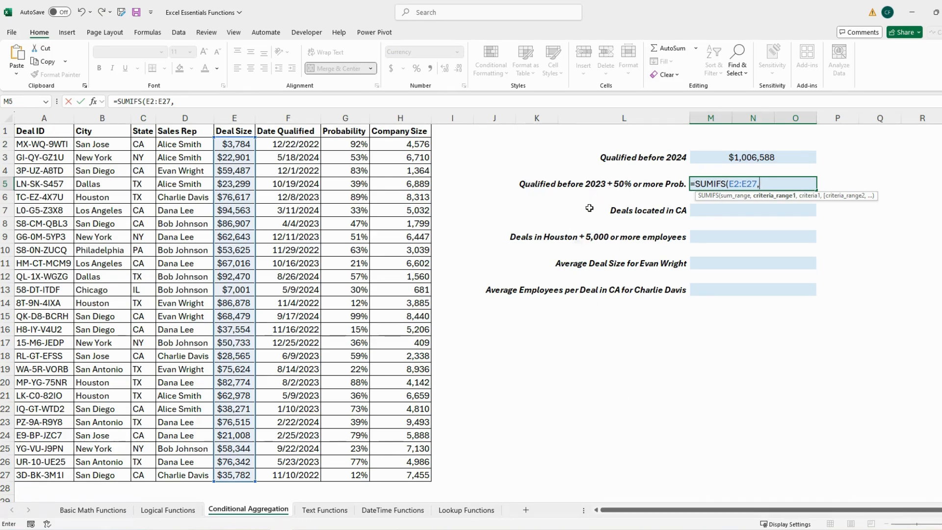
pyautogui.click(312, 145)
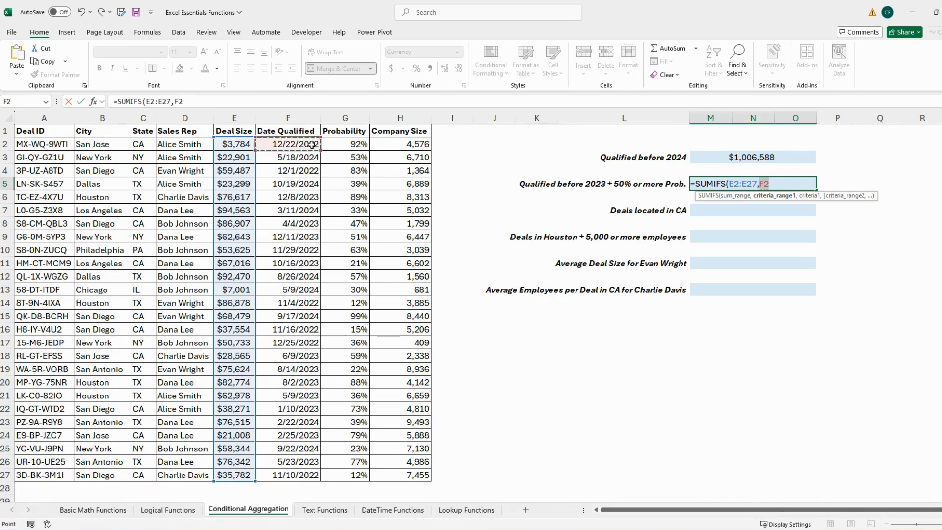
pyautogui.moveTo(312, 145); pyautogui.dragTo(314, 474)
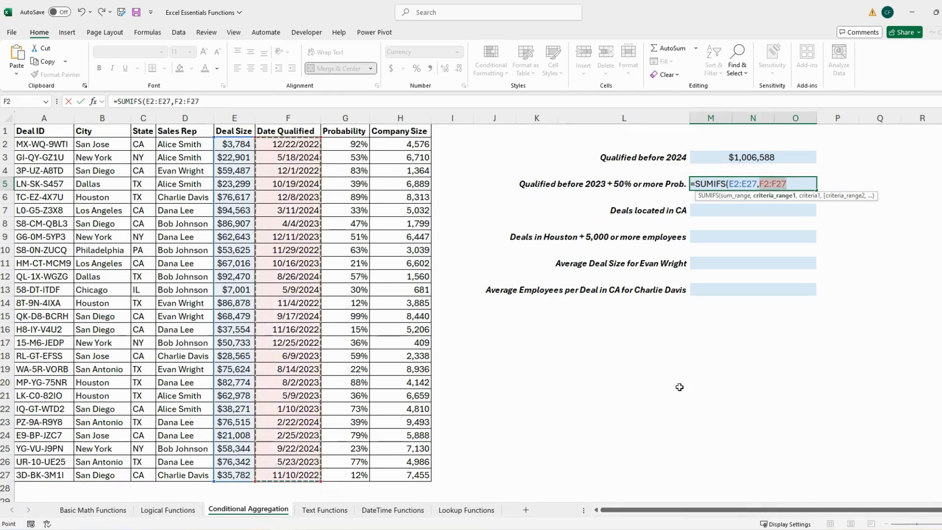
pyautogui.write(',')
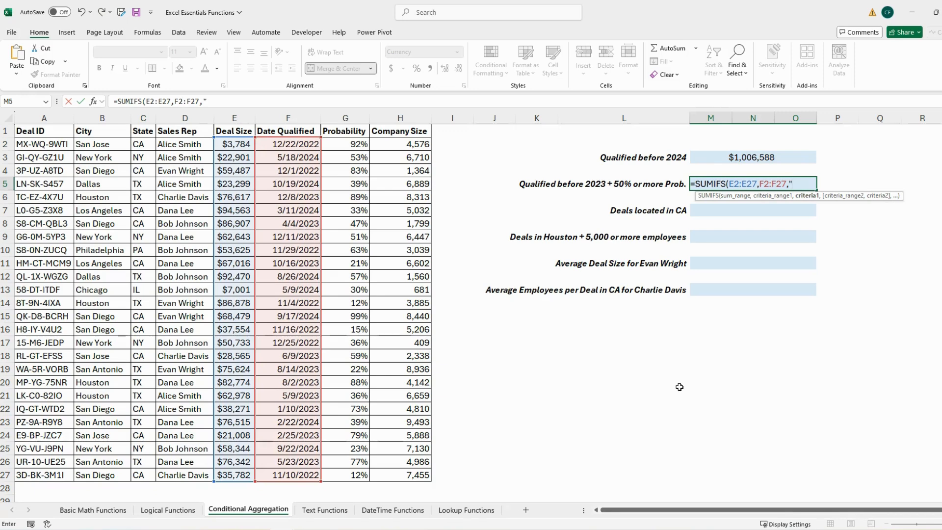
pyautogui.write('"<1/1/20')
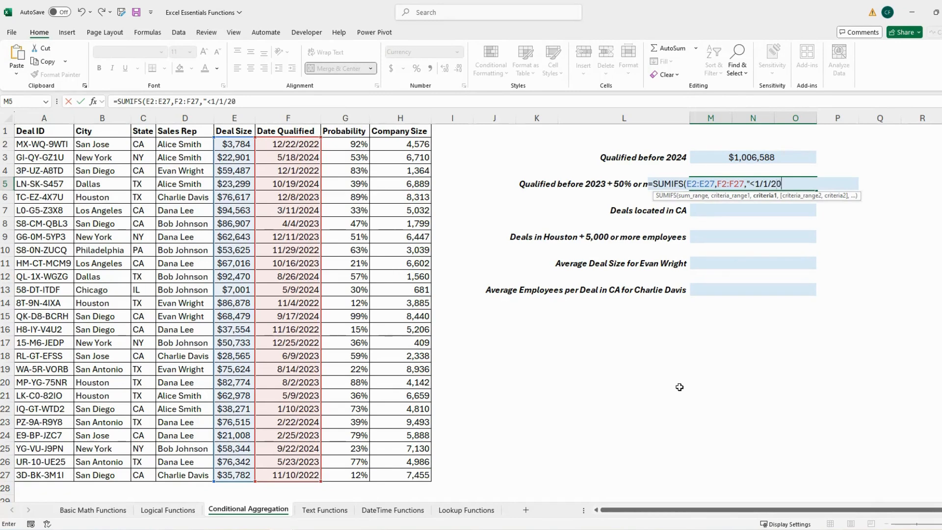
pyautogui.write('23",')
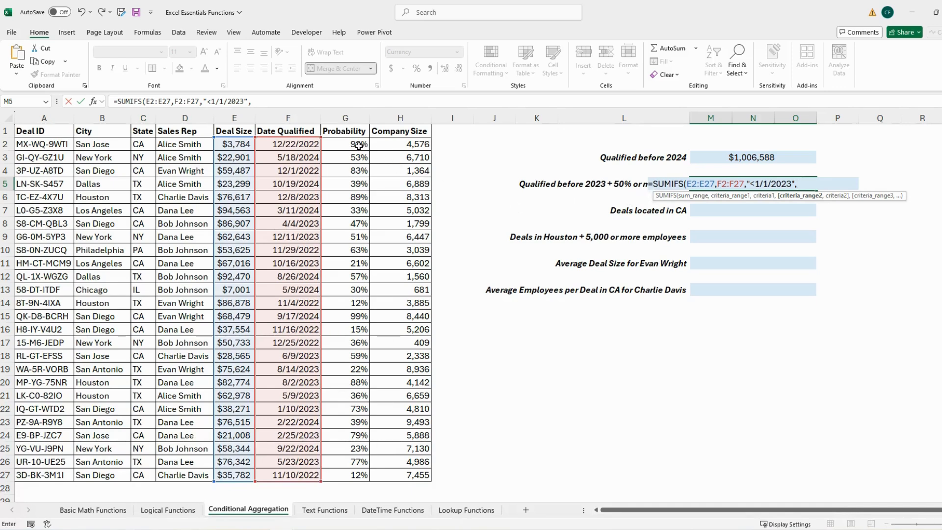
# - Complete the M5 SUMIFS formula with probability range G2:G27 and criterion ">0.5"
pyautogui.moveTo(359, 146); pyautogui.dragTo(355, 474)
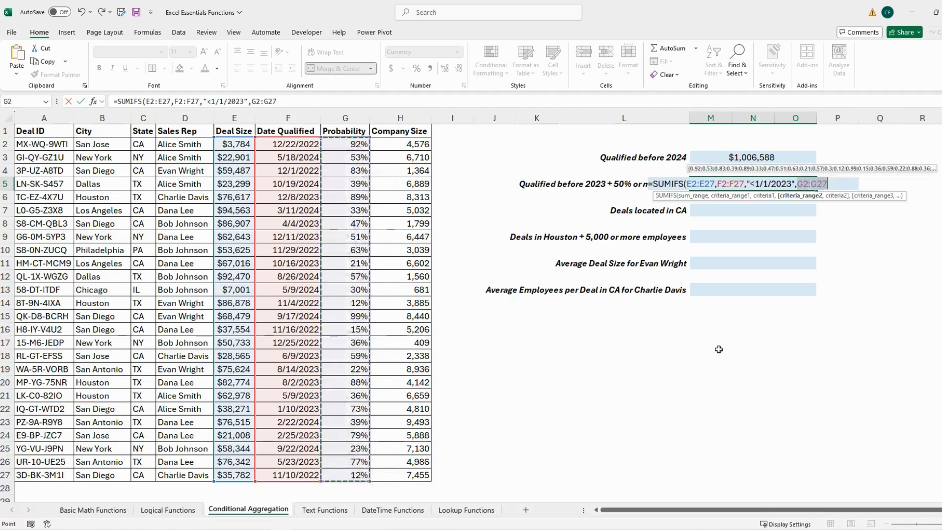
pyautogui.write(',')
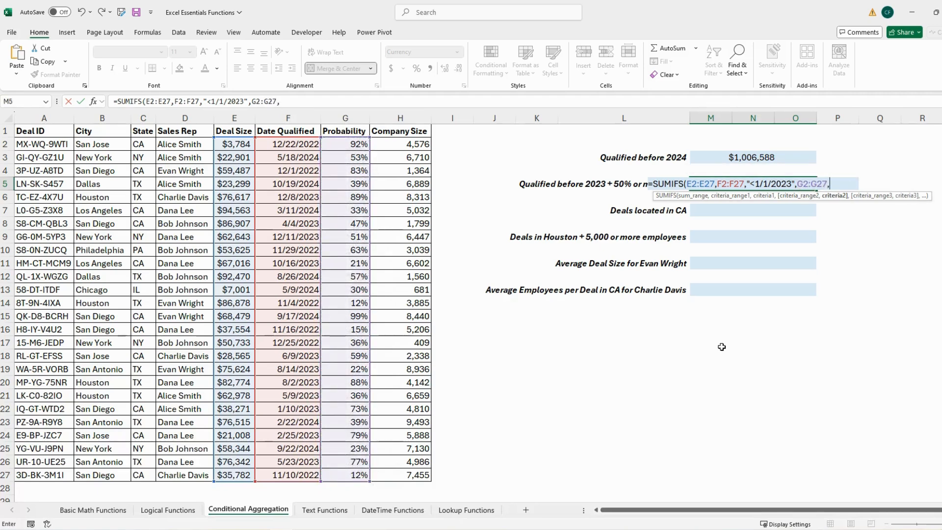
pyautogui.write('"')
pyautogui.write('>0.5")')
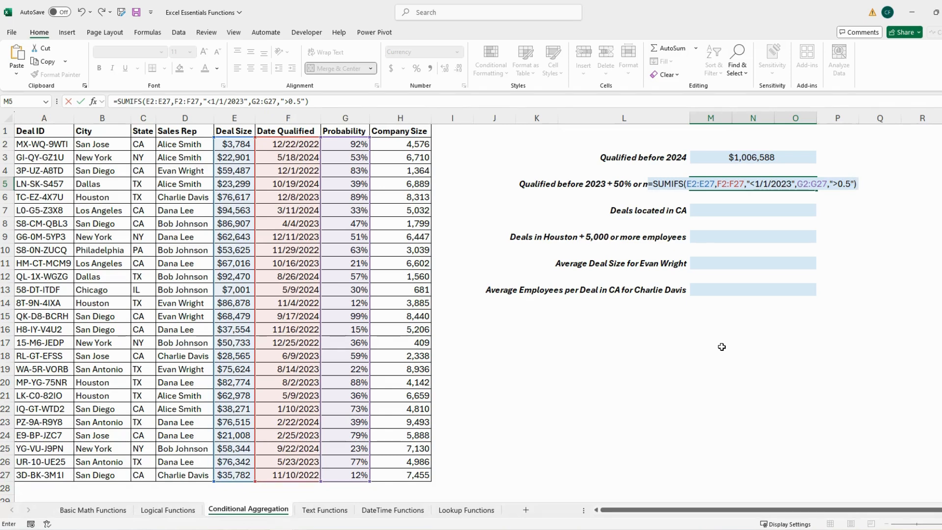
pyautogui.press('Return')
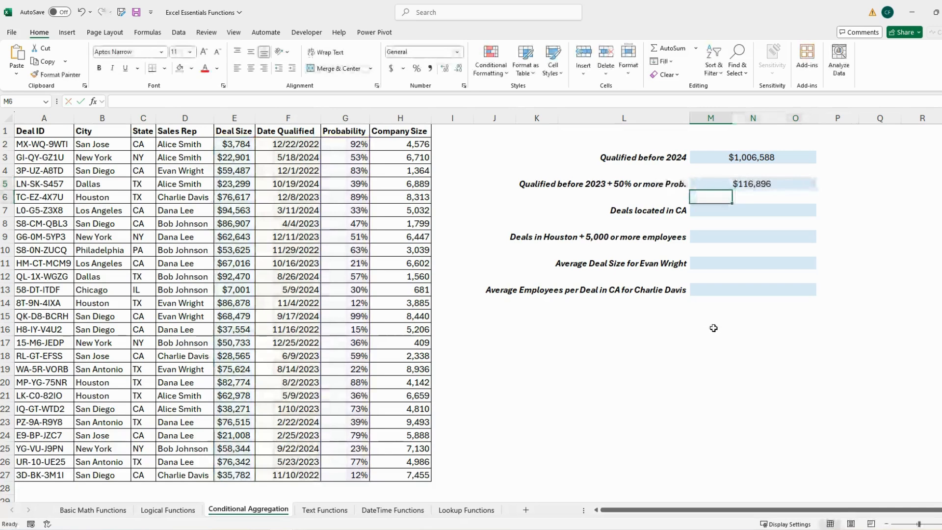
pyautogui.click(903, 208)
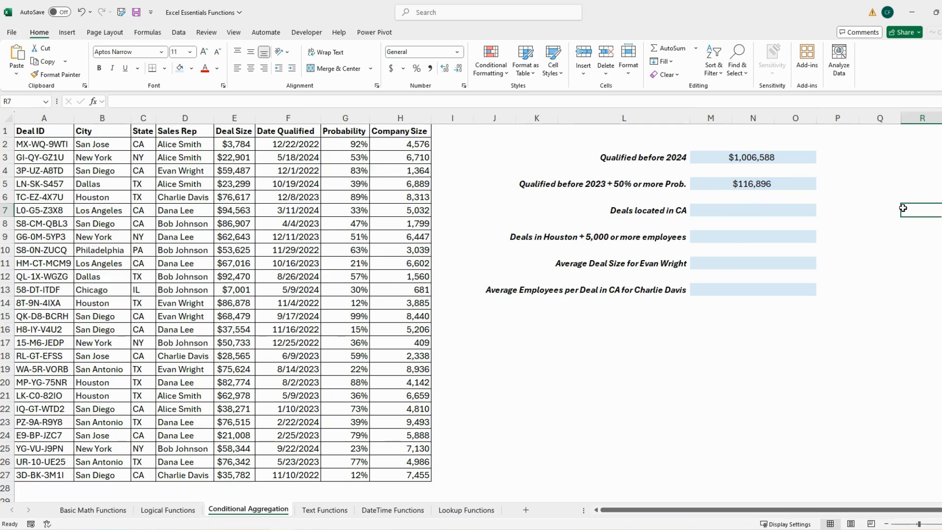
pyautogui.click(907, 261)
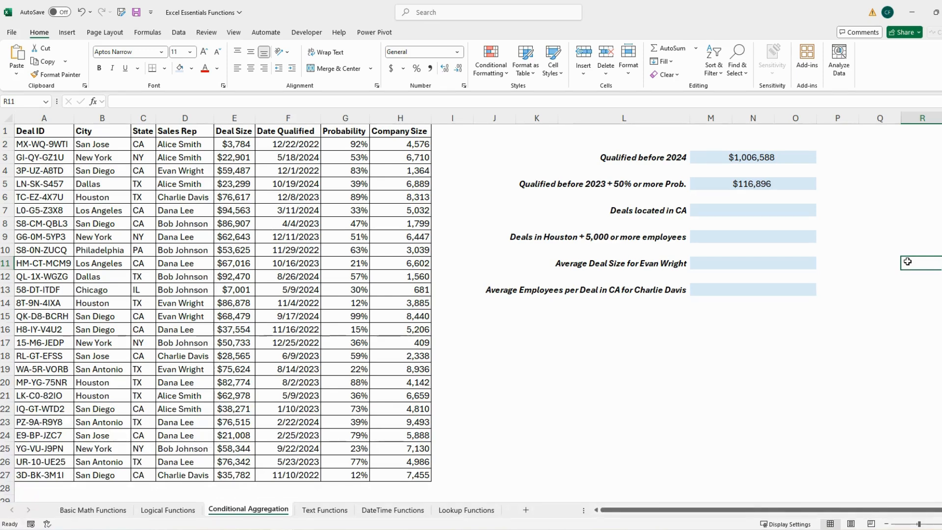
# - In M7, count the deals located in CA with COUNTIF over the state range C2:C27 and criterion "CA"
pyautogui.click(795, 211)
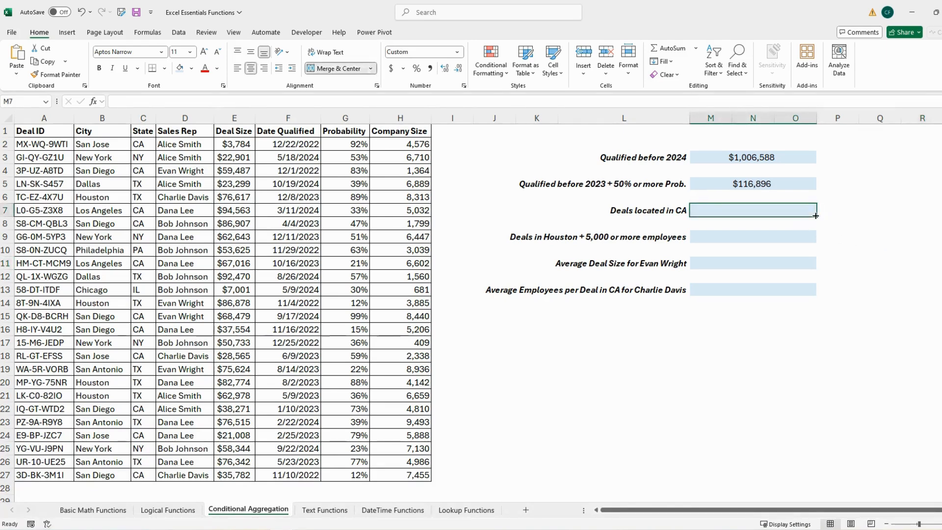
pyautogui.write('=')
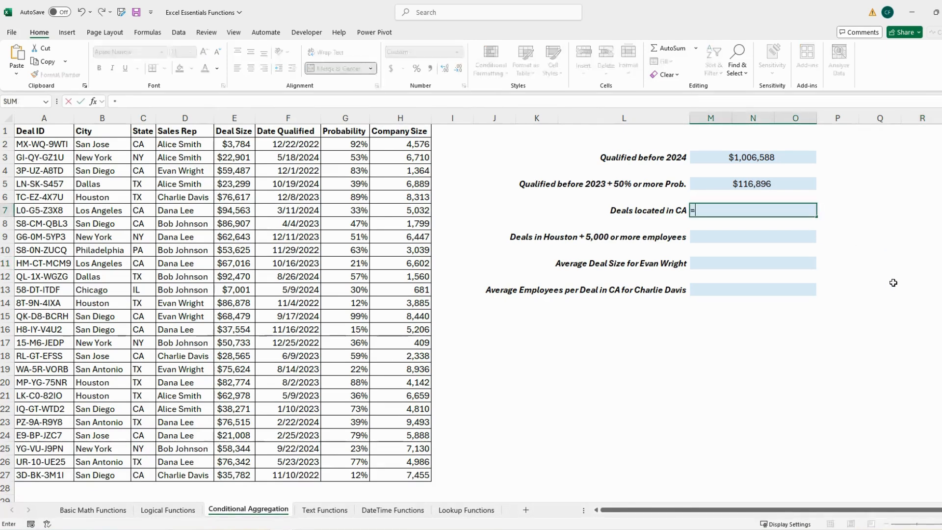
pyautogui.write('COUNTIF(')
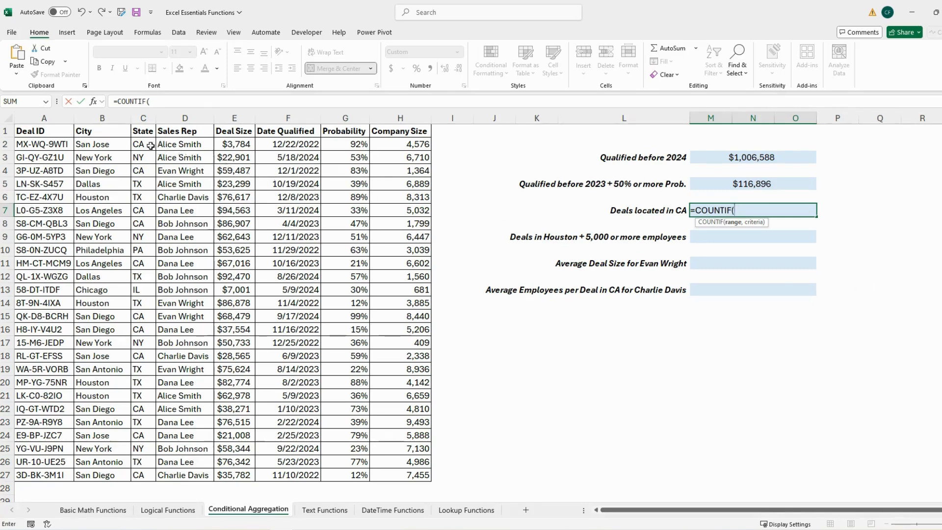
pyautogui.moveTo(150, 145); pyautogui.dragTo(150, 475)
pyautogui.write(',"')
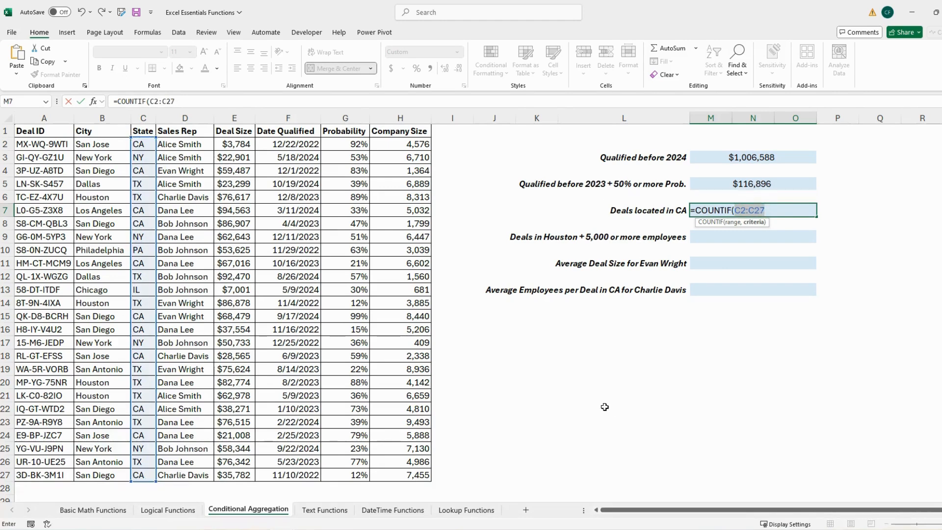
pyautogui.write('CA")')
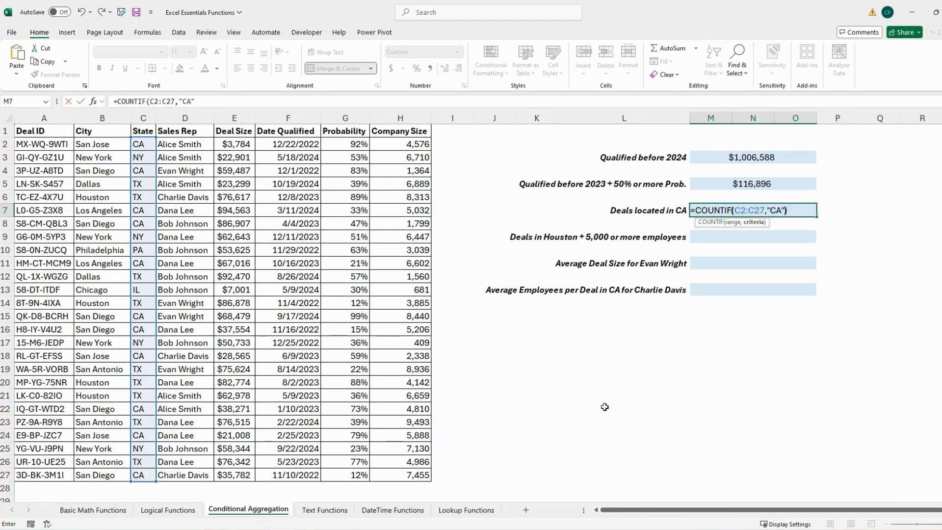
pyautogui.press('Return')
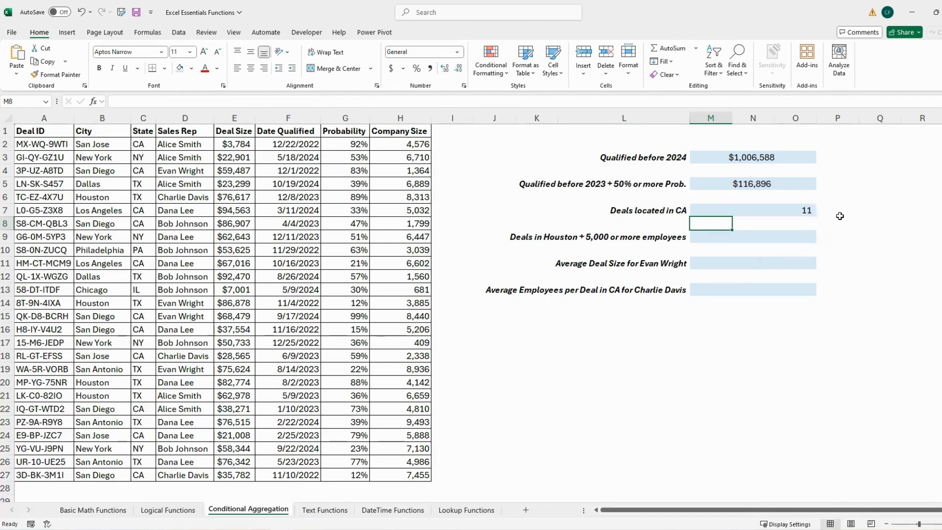
pyautogui.click(904, 223)
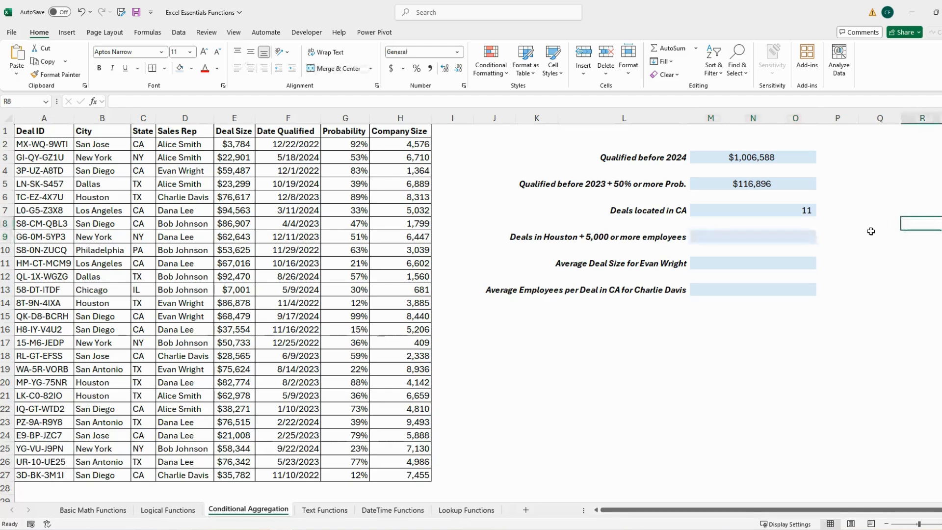
# - In M9, count deals with COUNTIFS where the cities in B2:B27 are "Houston" and the company sizes in H2:H27 are ">5000"
pyautogui.click(803, 237)
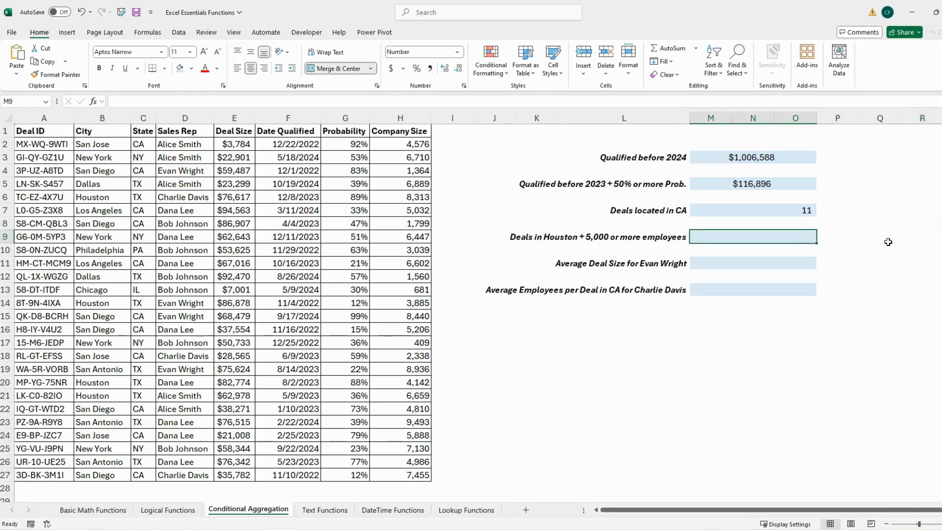
pyautogui.write('=COU')
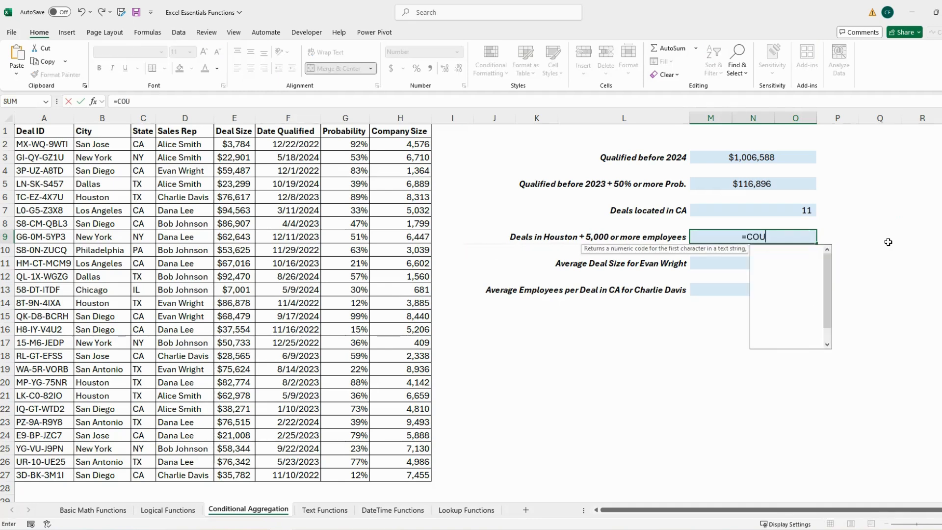
pyautogui.write('NTIFS(')
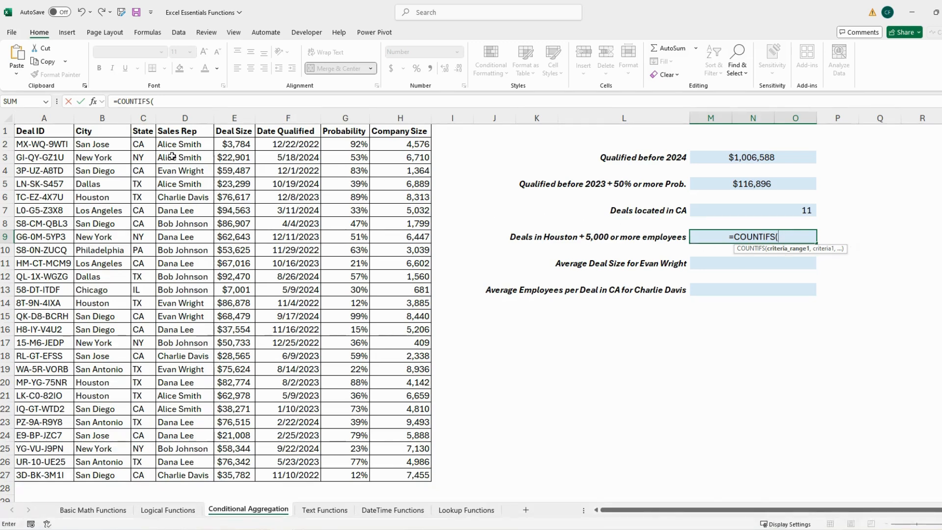
pyautogui.moveTo(121, 146); pyautogui.dragTo(105, 475)
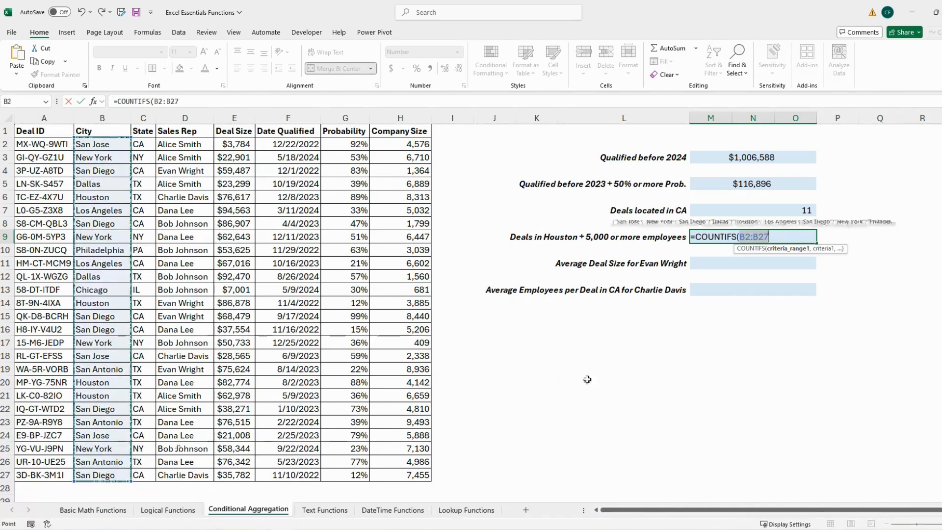
pyautogui.write(',')
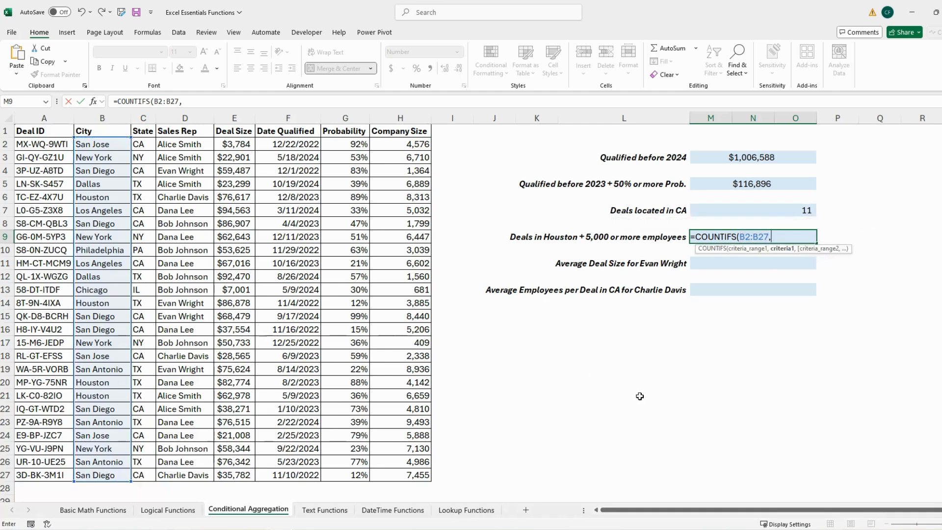
pyautogui.write('"Houston",')
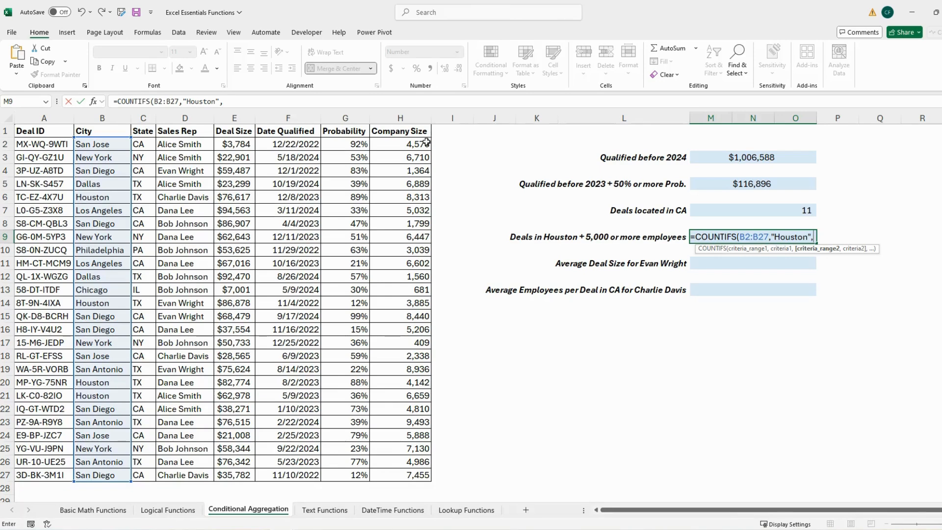
pyautogui.moveTo(425, 146); pyautogui.dragTo(427, 475)
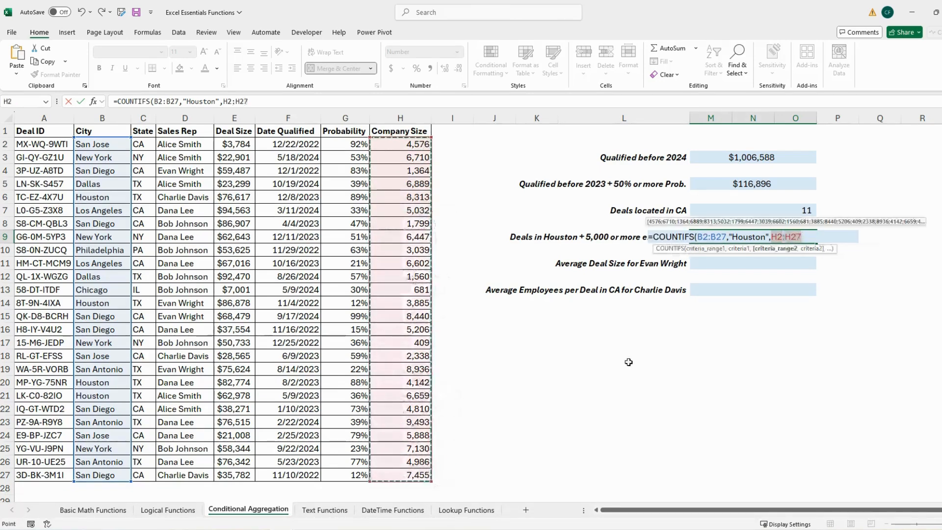
pyautogui.write(',"')
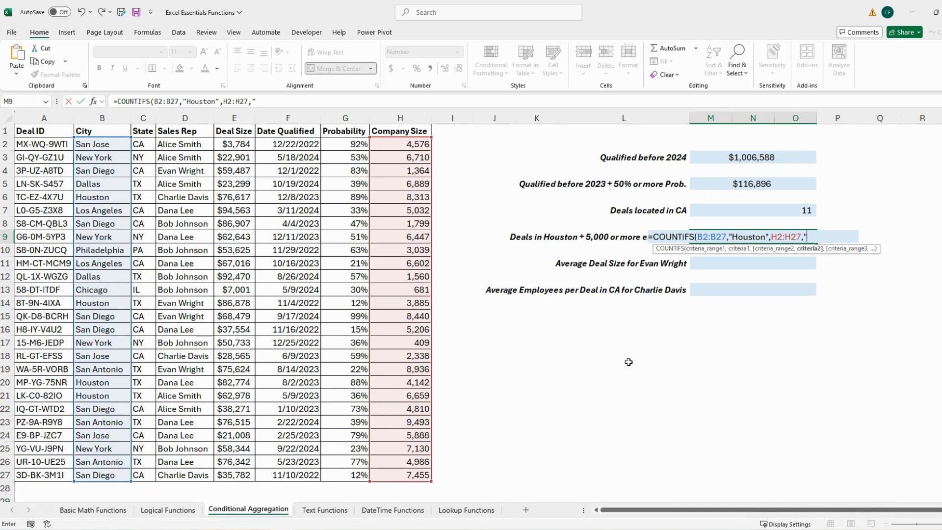
pyautogui.write('>5000")')
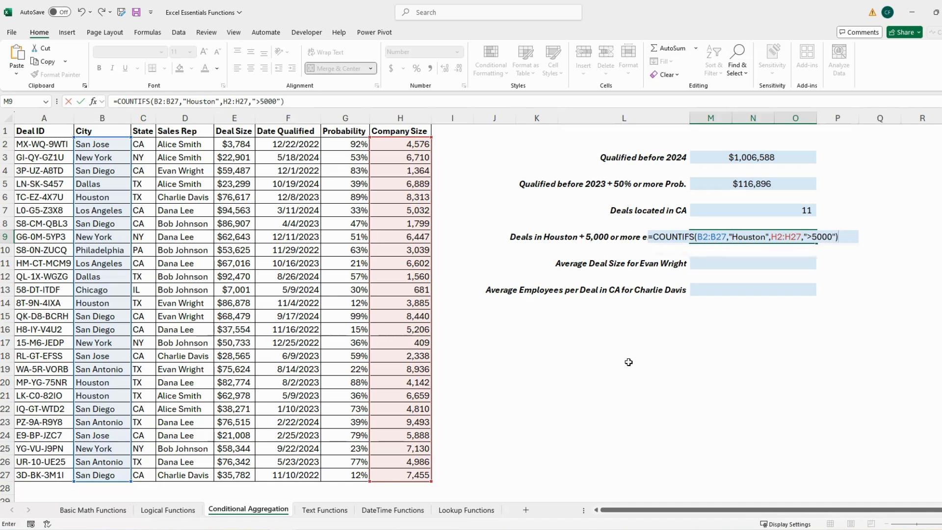
pyautogui.press('Return')
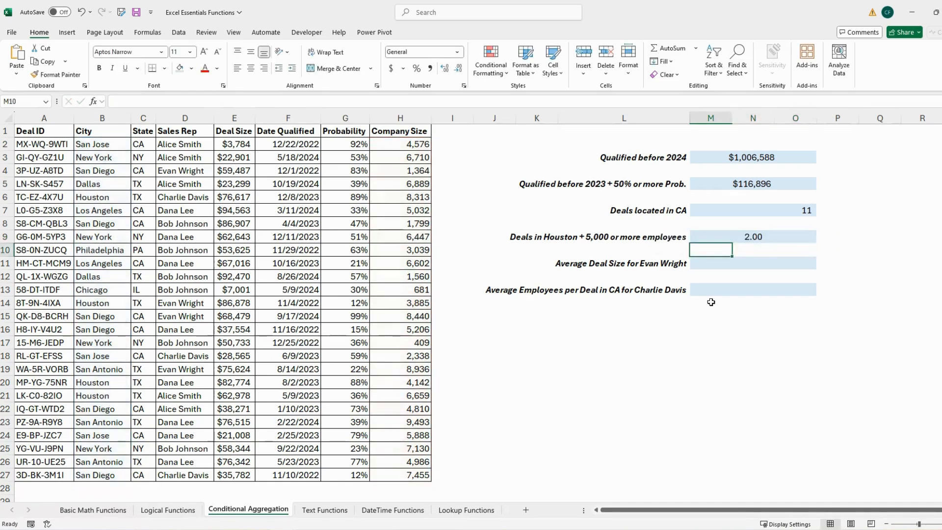
# - Format the Houston deal count in M9 to show no decimal places
pyautogui.click(738, 238)
pyautogui.click(459, 69)
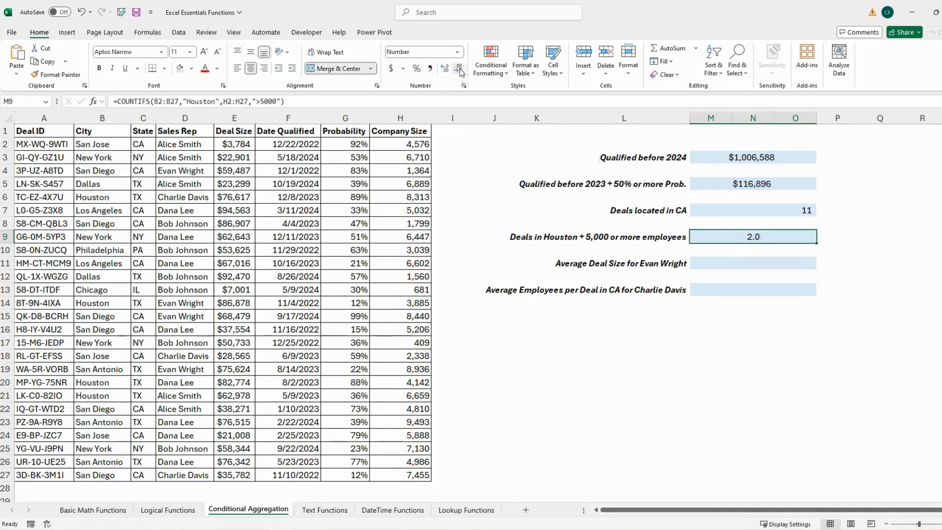
pyautogui.click(460, 71)
pyautogui.click(878, 240)
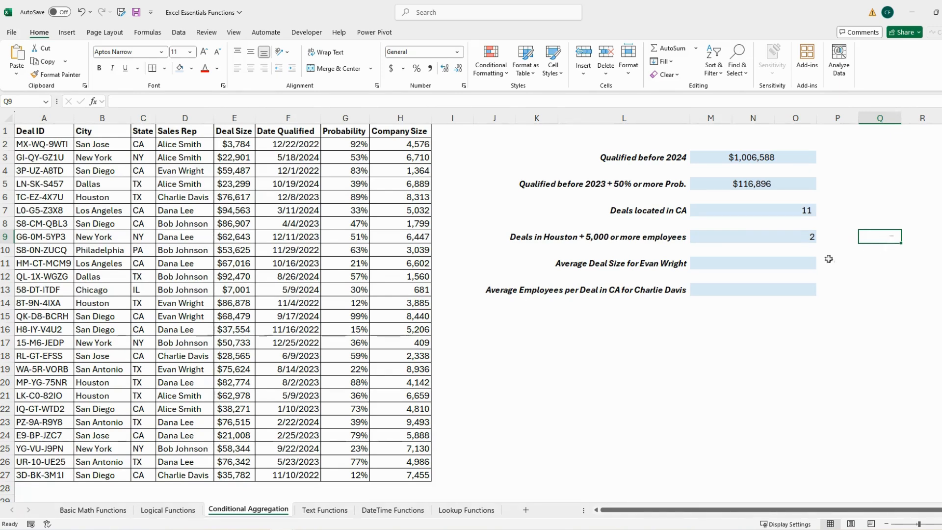
# - In M11, average the deal sizes in E2:E27 with AVERAGEIF where the sales rep in D2:D27 matches the full name in the row's label
pyautogui.click(798, 264)
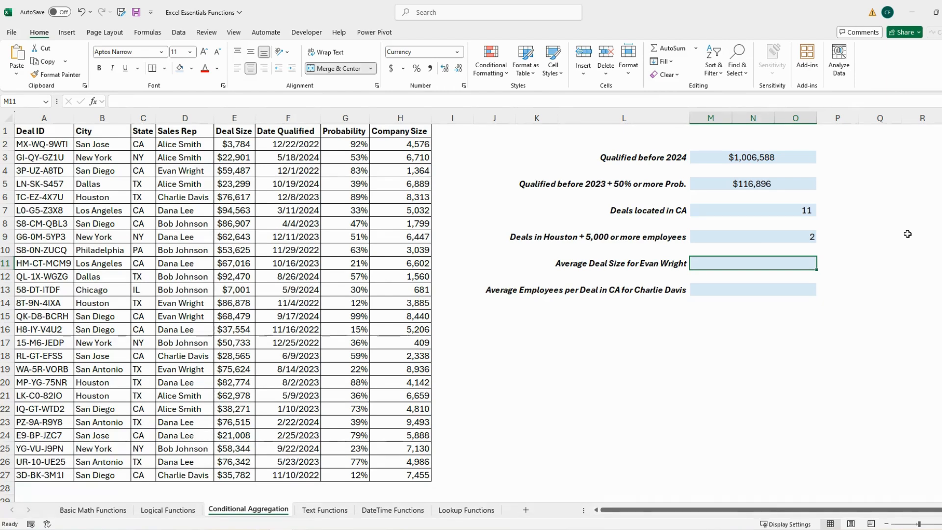
pyautogui.write('=')
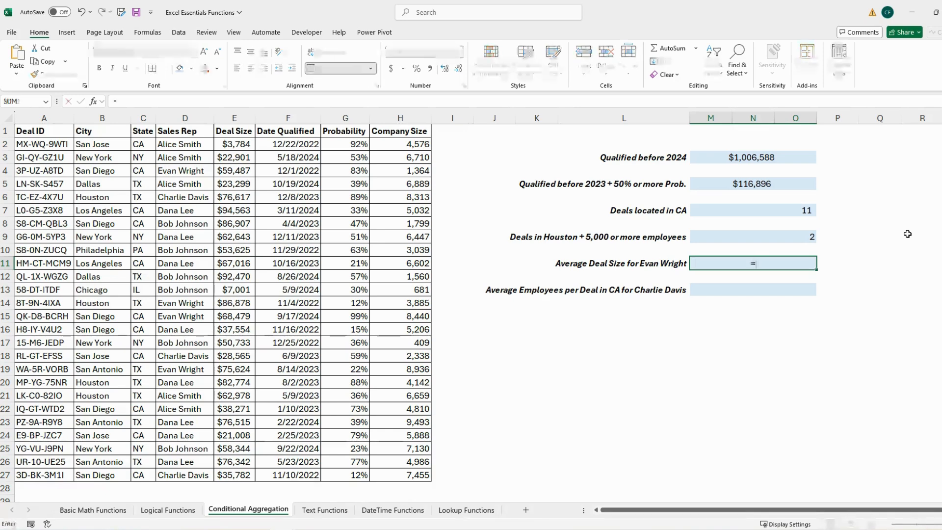
pyautogui.write('AVERAGEIF(')
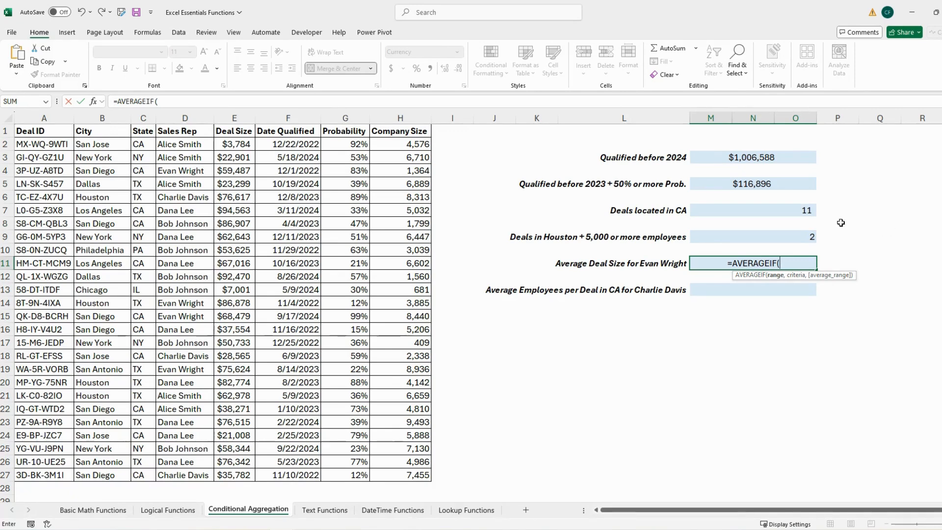
pyautogui.moveTo(201, 148); pyautogui.dragTo(193, 476)
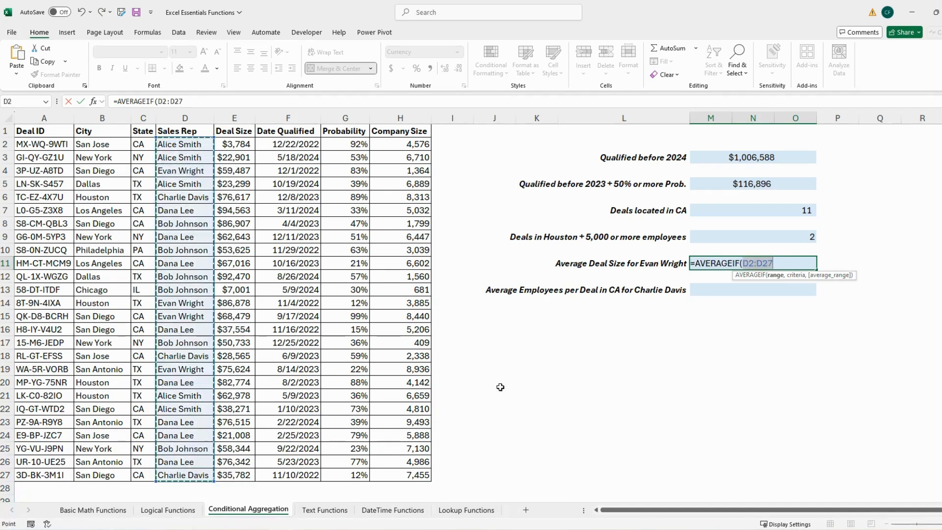
pyautogui.write(',"E')
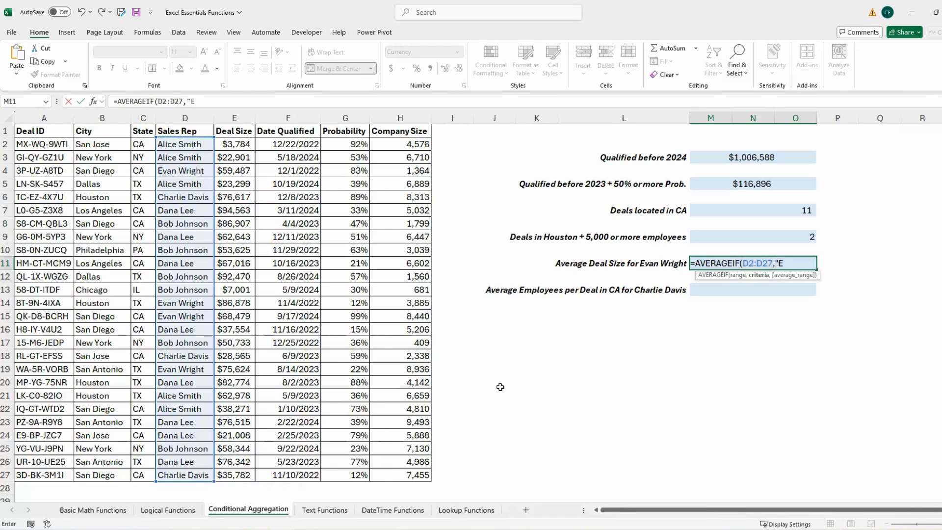
pyautogui.write('van Wright",')
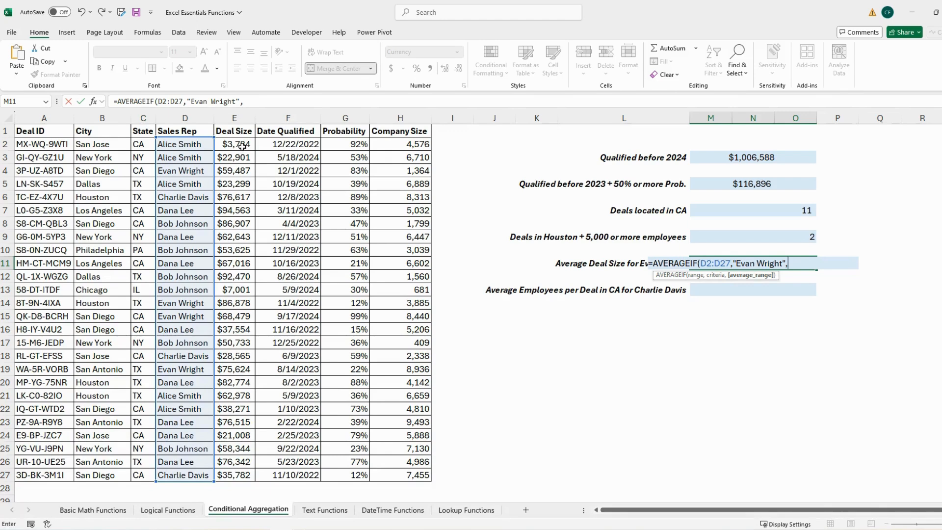
pyautogui.moveTo(242, 146); pyautogui.dragTo(245, 475)
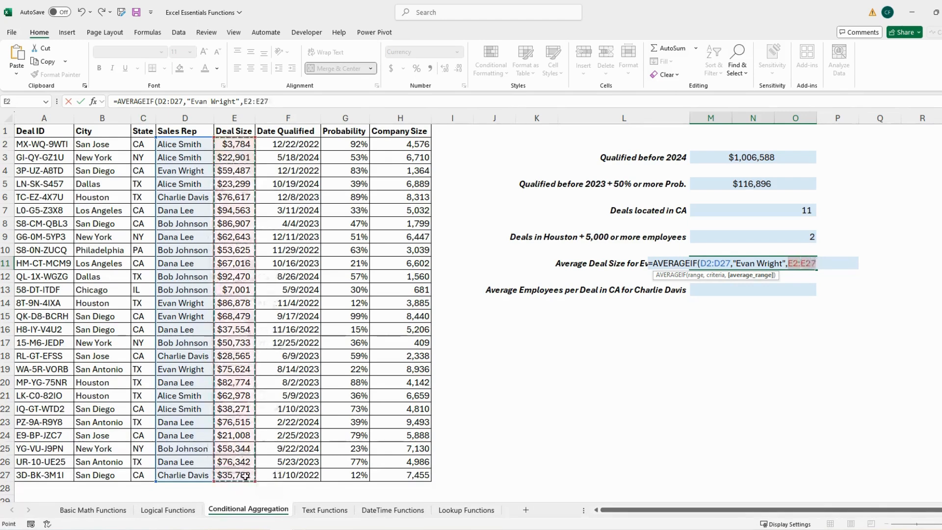
pyautogui.write(')')
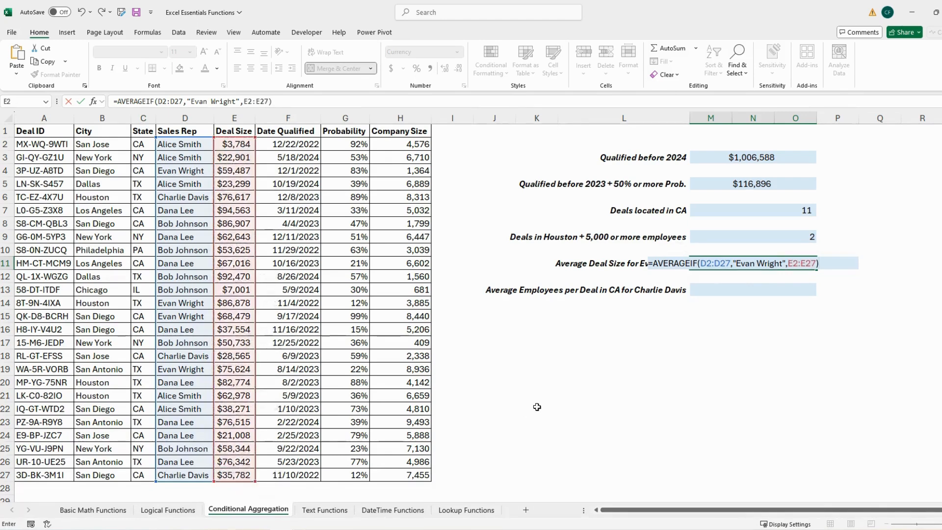
pyautogui.press('Return')
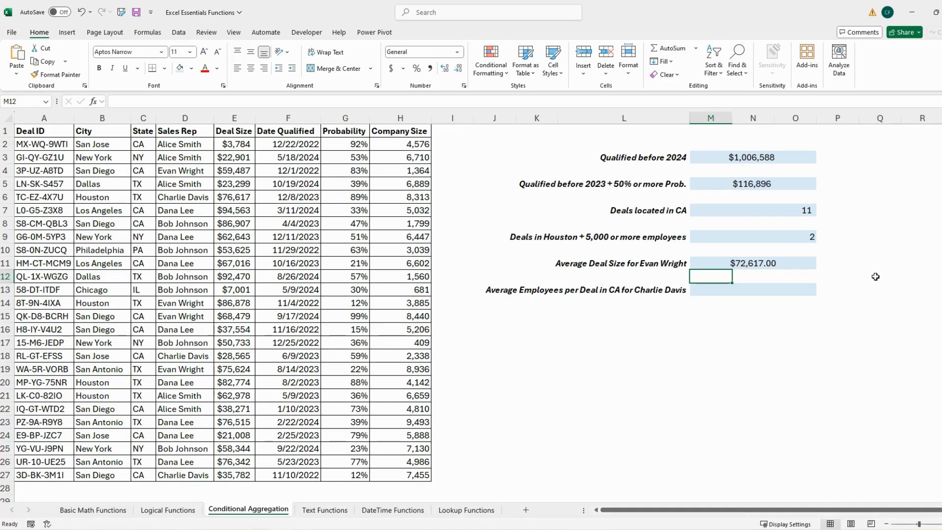
# - Begin an AVERAGEIFS formula in M13 that averages H2:H27, with state range C2:C27 as the first criteria range and "CA" as its criterion
pyautogui.click(790, 288)
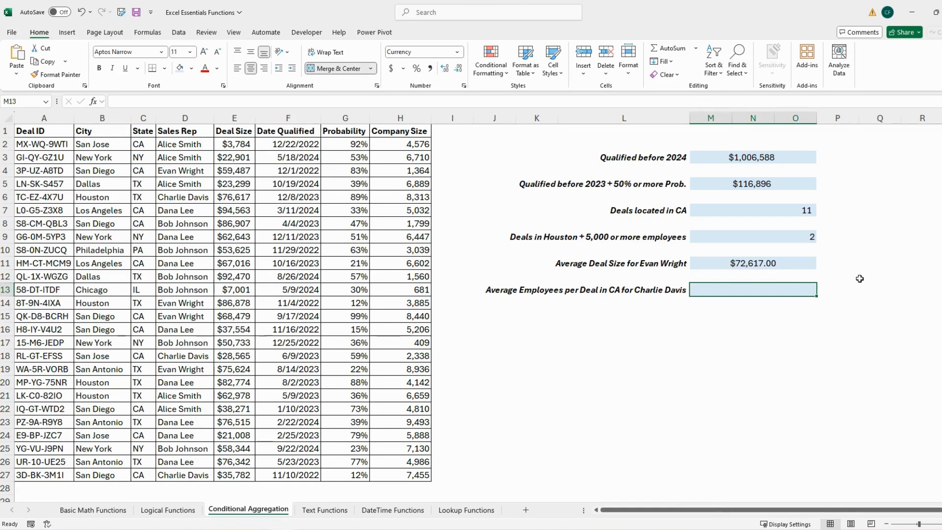
pyautogui.write('=A')
pyautogui.write('VERAGEIFS')
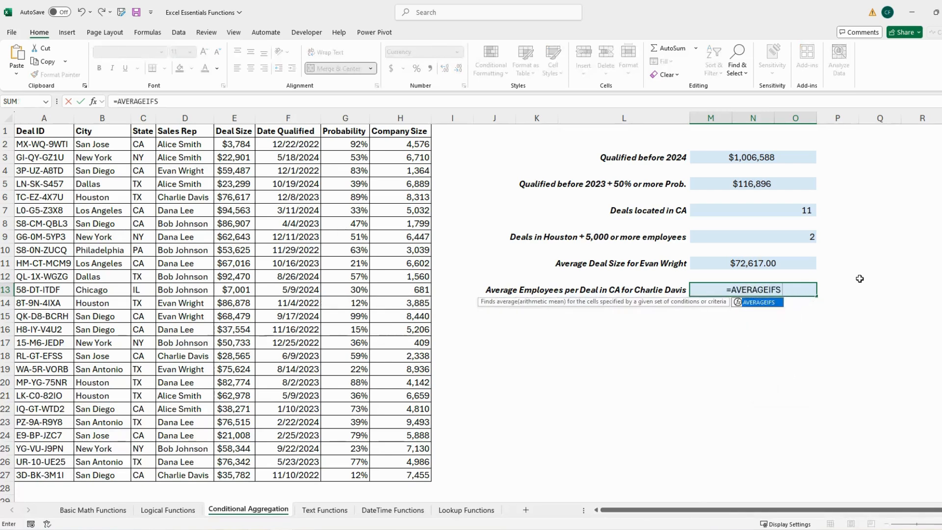
pyautogui.write('(')
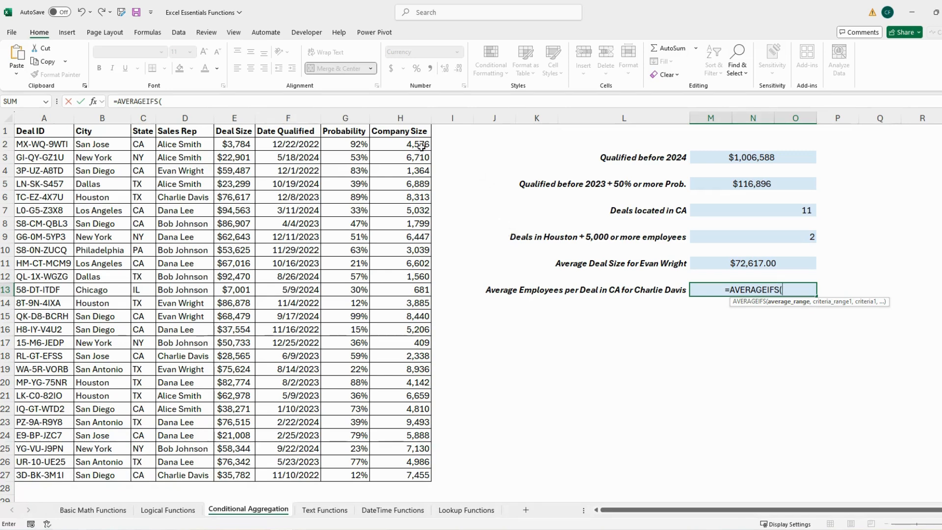
pyautogui.moveTo(421, 147); pyautogui.dragTo(420, 475)
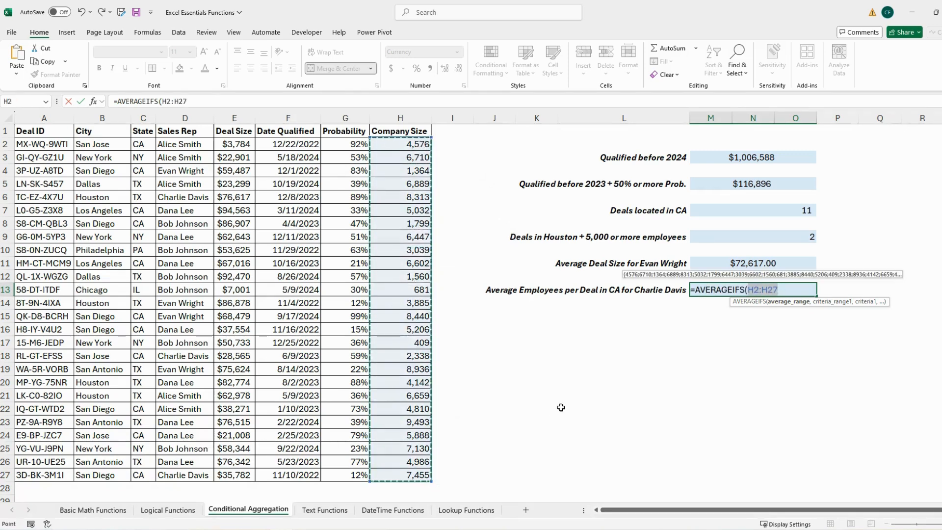
pyautogui.write(',')
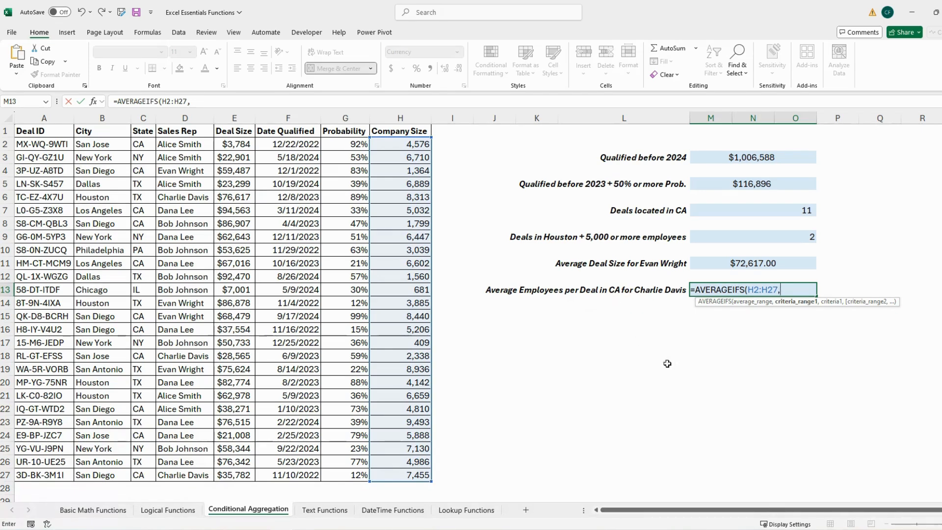
pyautogui.click(145, 146)
pyautogui.moveTo(146, 157); pyautogui.dragTo(149, 474)
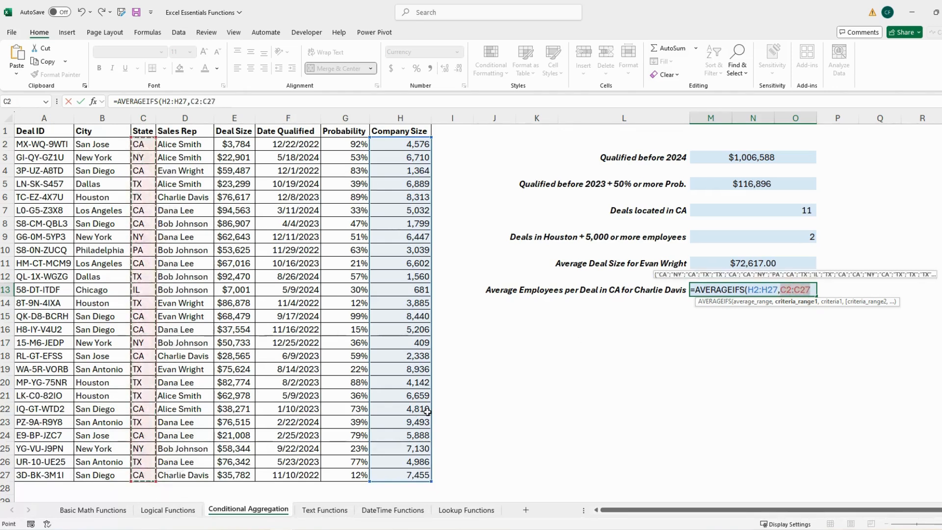
pyautogui.write(',')
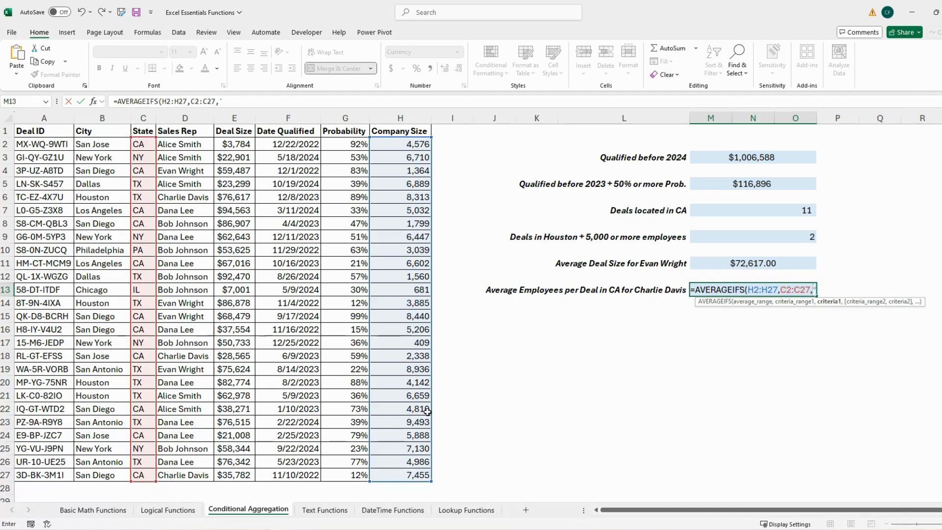
pyautogui.write('"CA"')
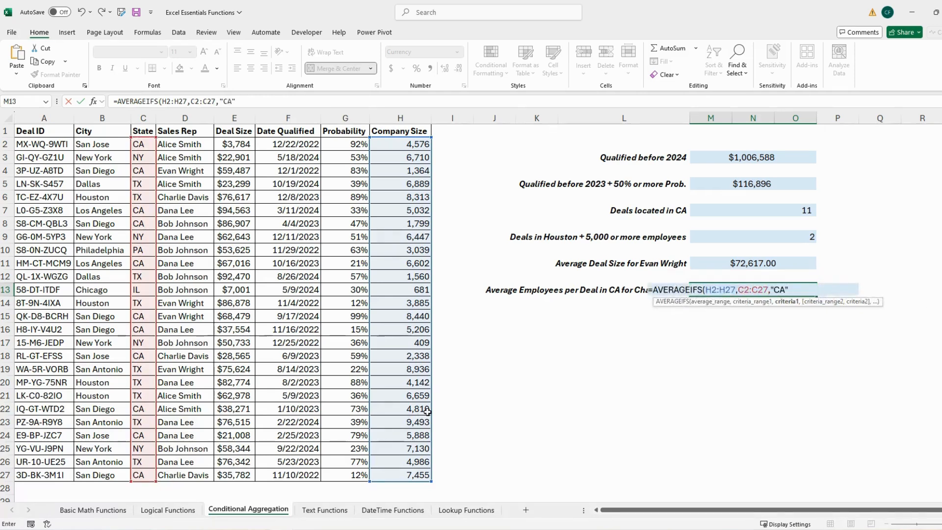
pyautogui.write(',')
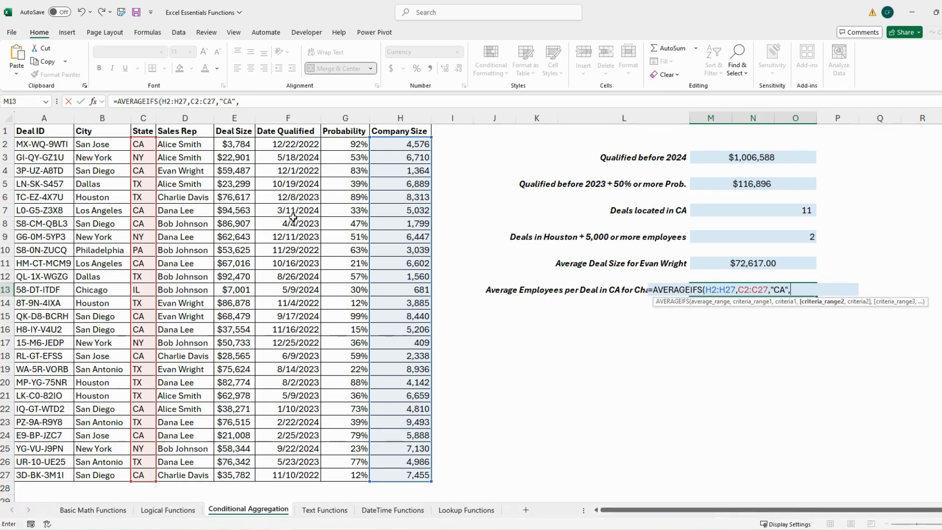
# - Complete the M13 AVERAGEIFS formula with sales rep range D2:D27 and the rep's full name from the row's label as criterion
pyautogui.click(199, 145)
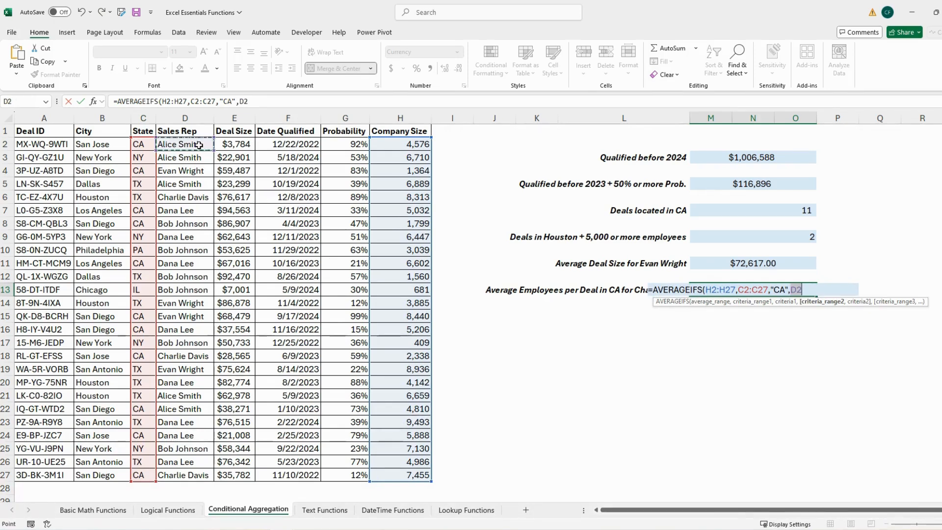
pyautogui.moveTo(199, 145); pyautogui.dragTo(199, 475)
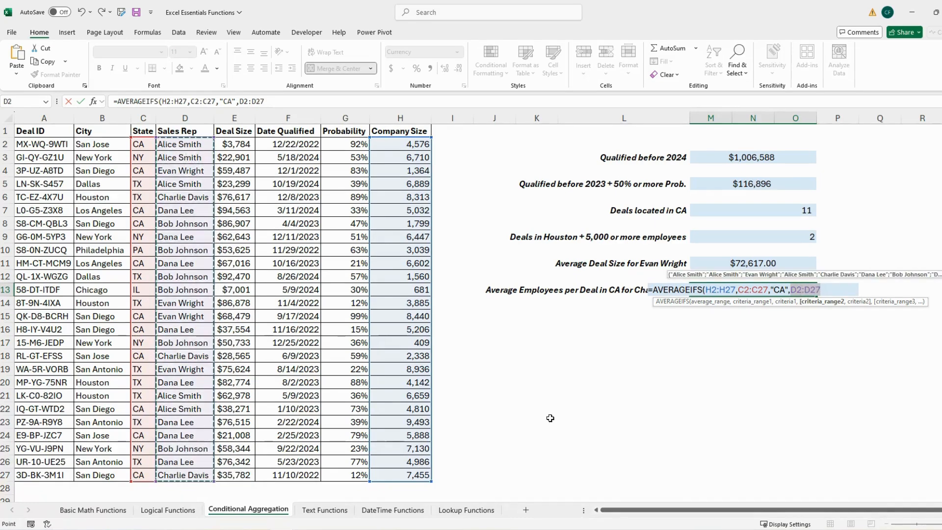
pyautogui.write(',"Cha')
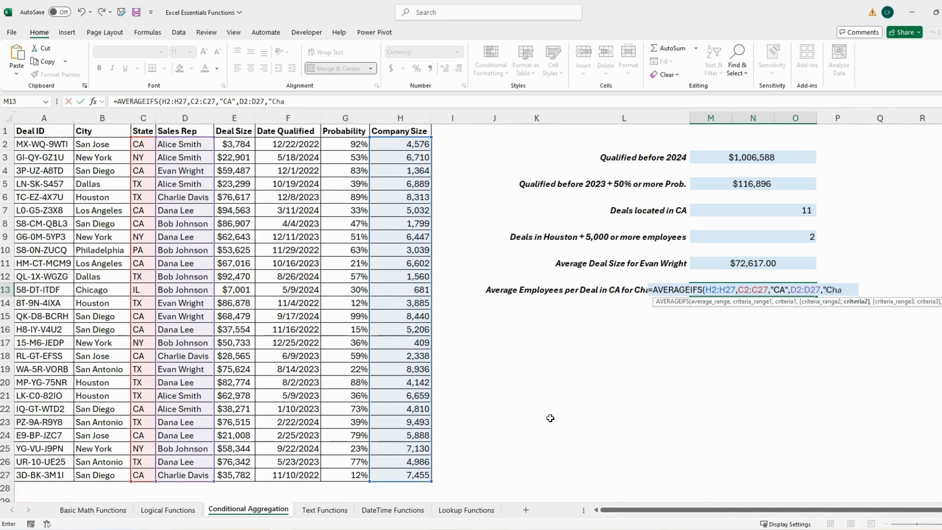
pyautogui.write('rlie Da')
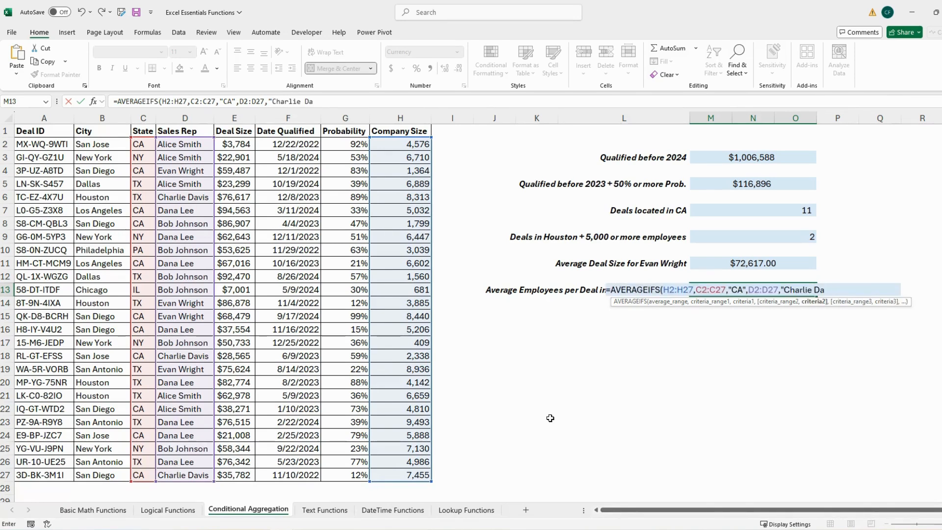
pyautogui.write('vis")')
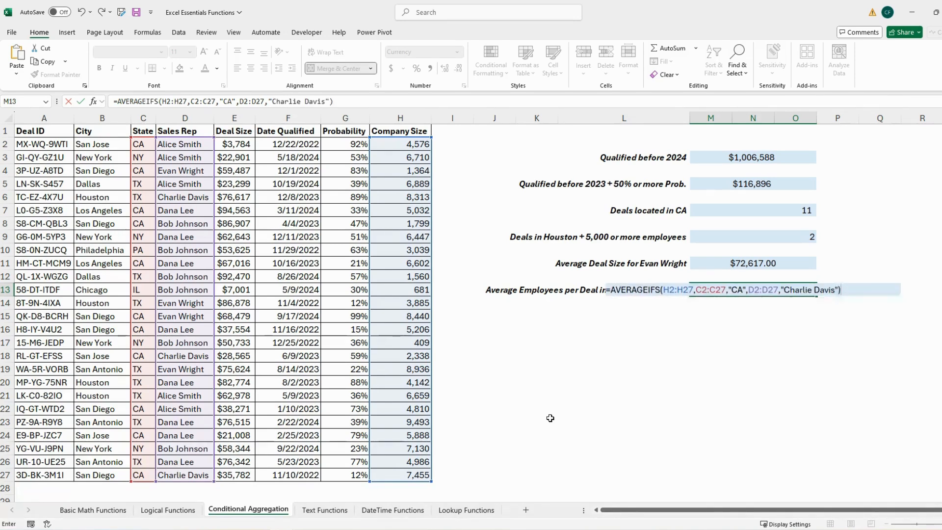
pyautogui.press('Return')
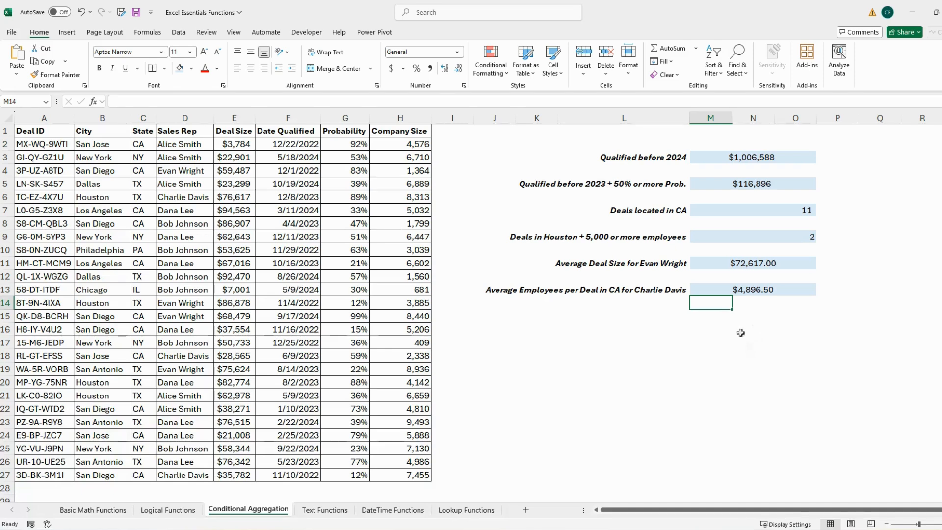
# - Format the average employee number in M13 with the comma style and no decimal places
pyautogui.click(758, 293)
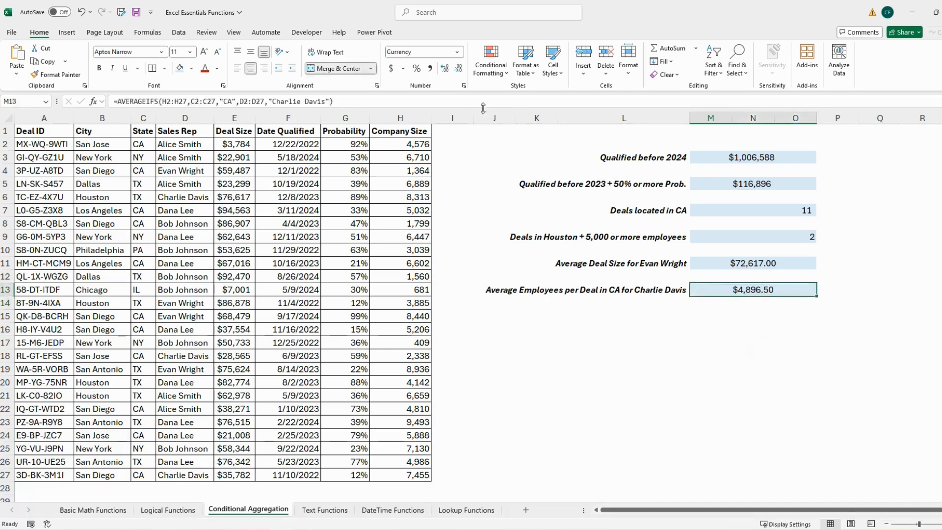
pyautogui.click(429, 68)
pyautogui.click(459, 70)
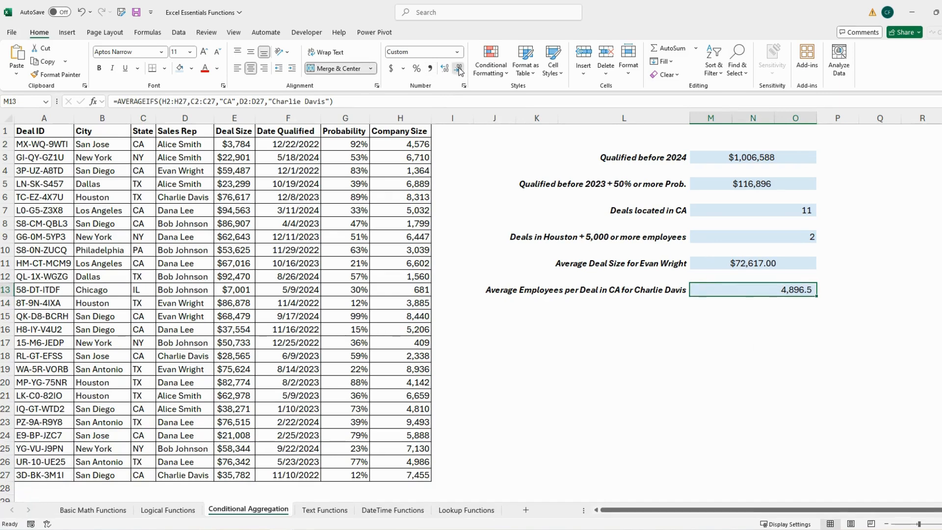
pyautogui.click(459, 70)
pyautogui.click(902, 253)
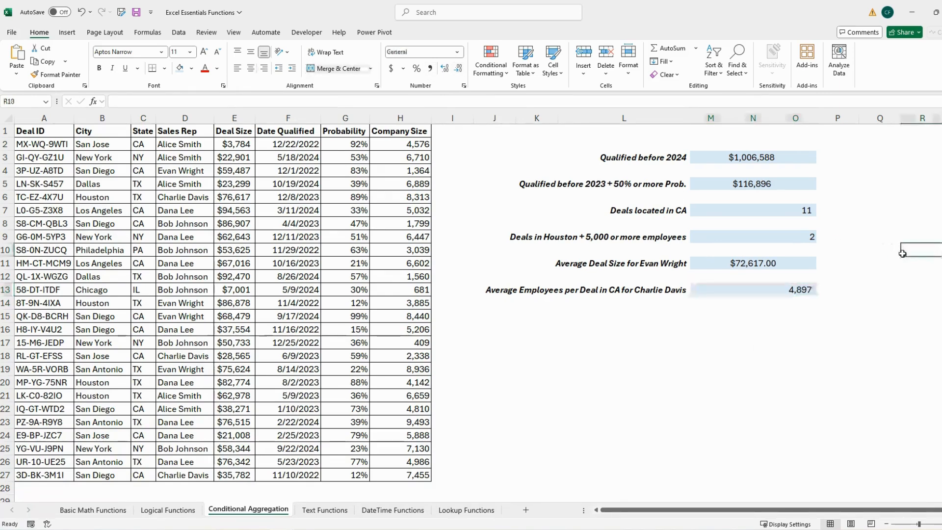
pyautogui.click(920, 233)
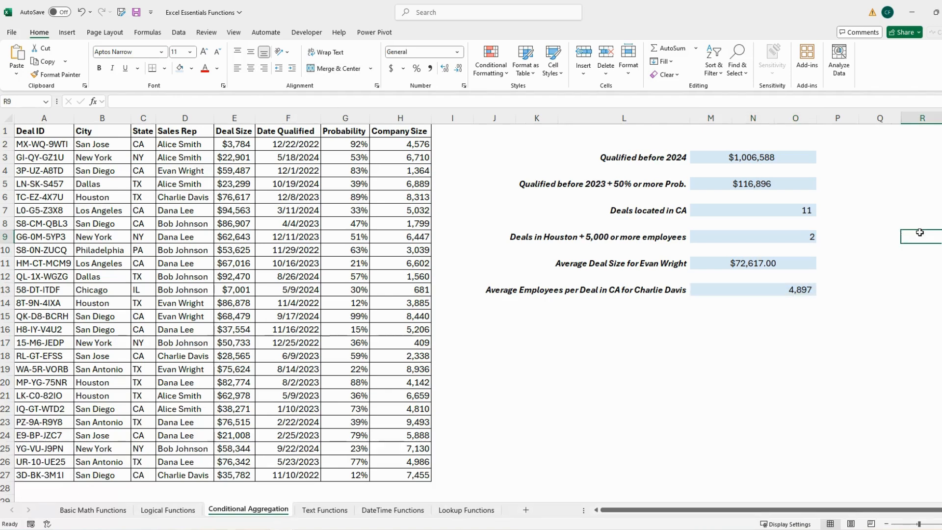